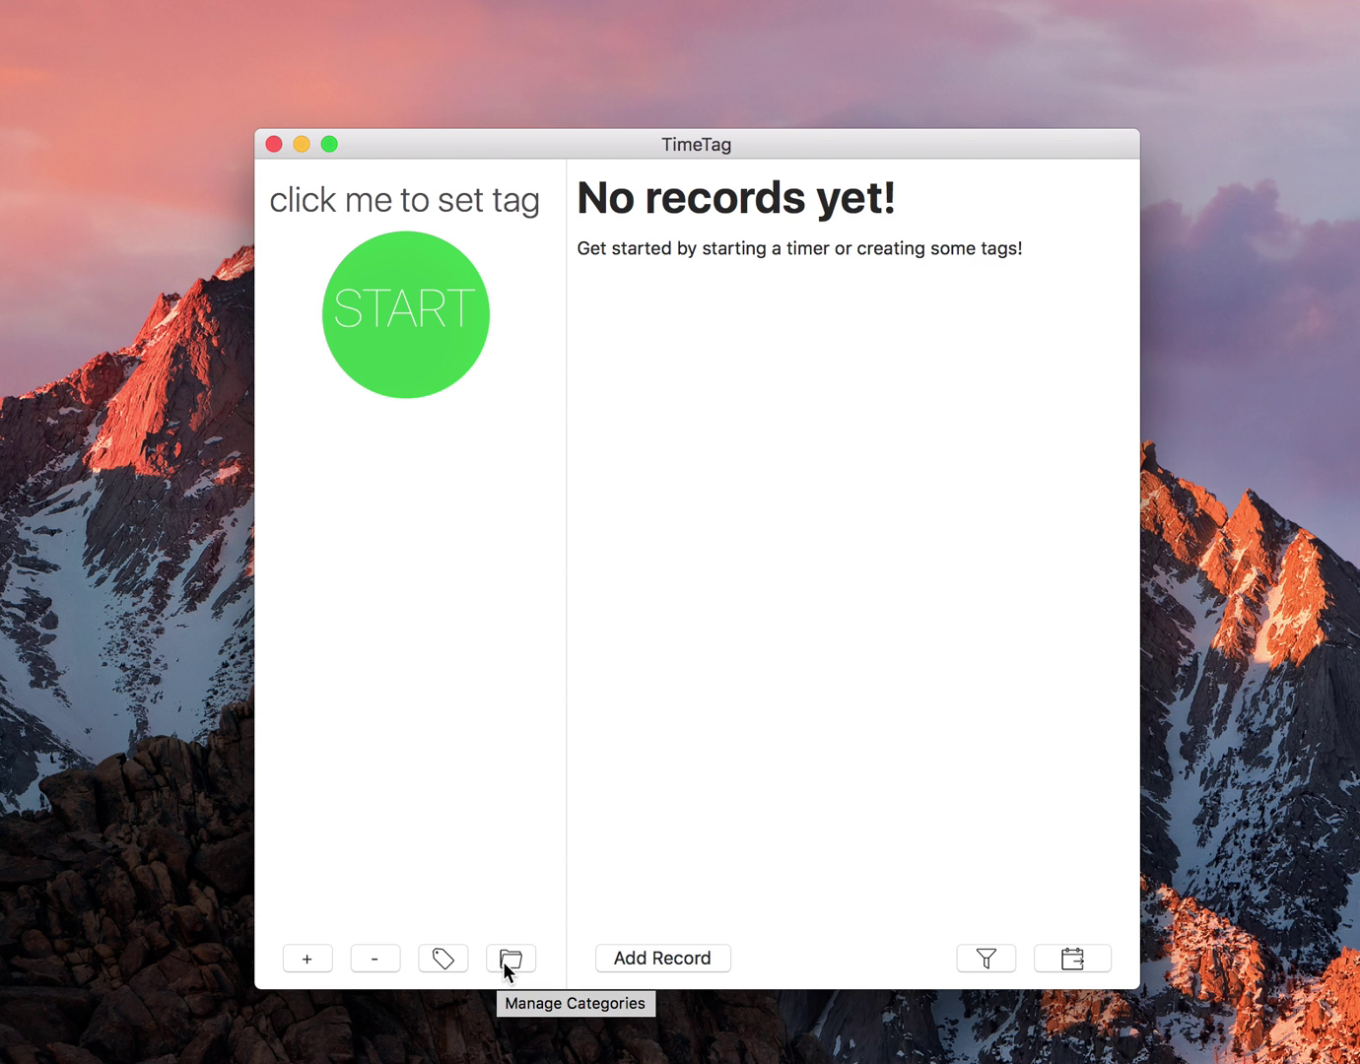
Create a new category named 'Capparsa' with a pink colour and save it
{"action": "left_click", "coordinate": [509, 958]}
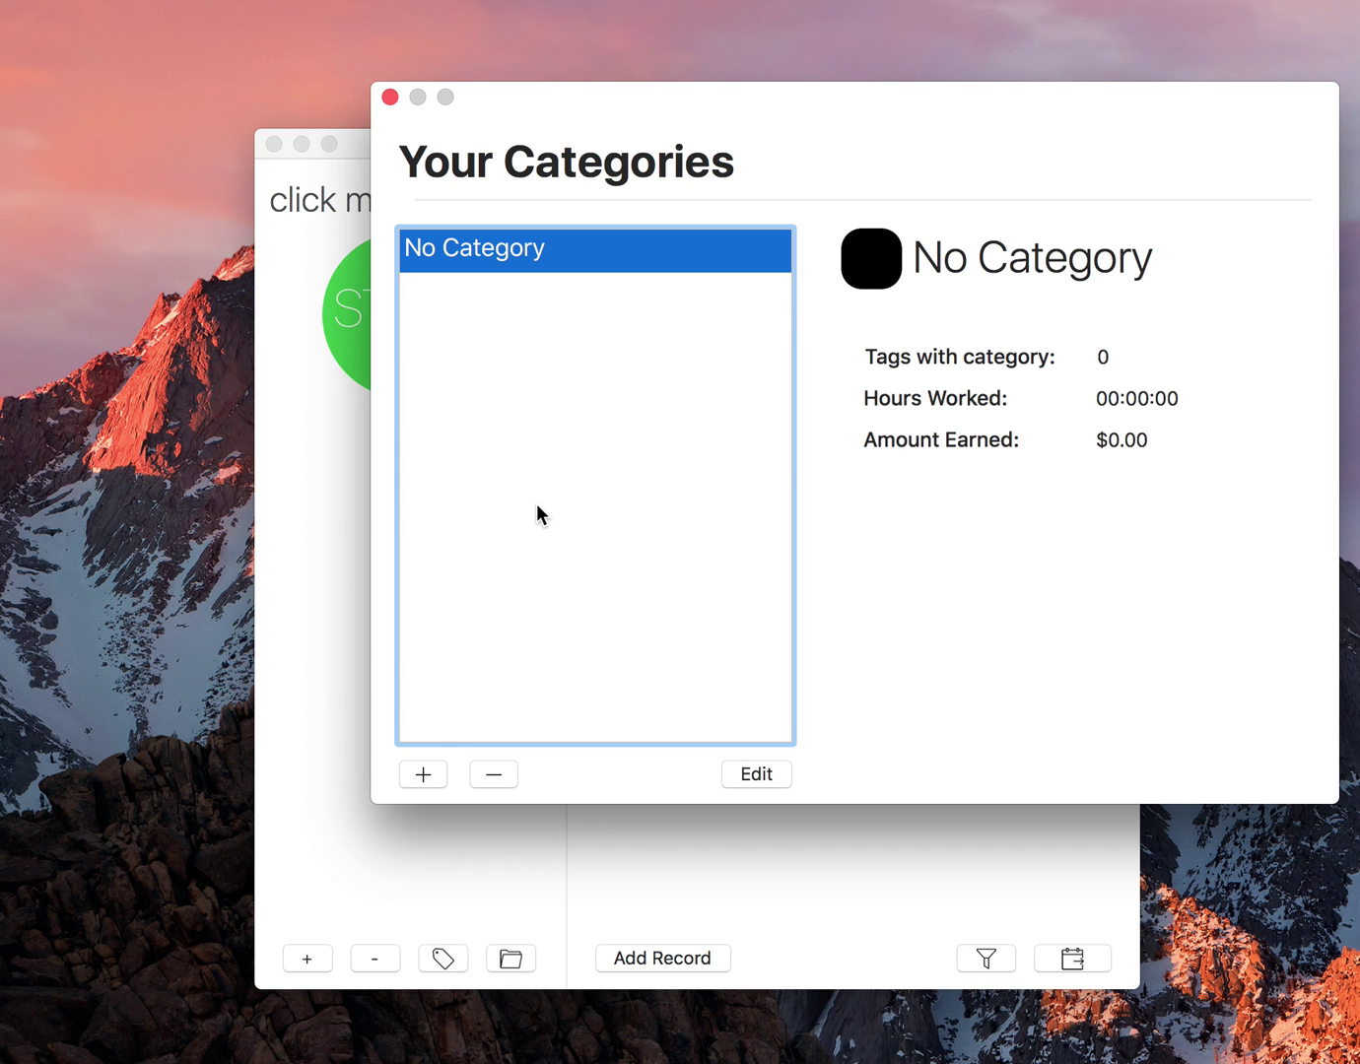
{"action": "left_click", "coordinate": [431, 774]}
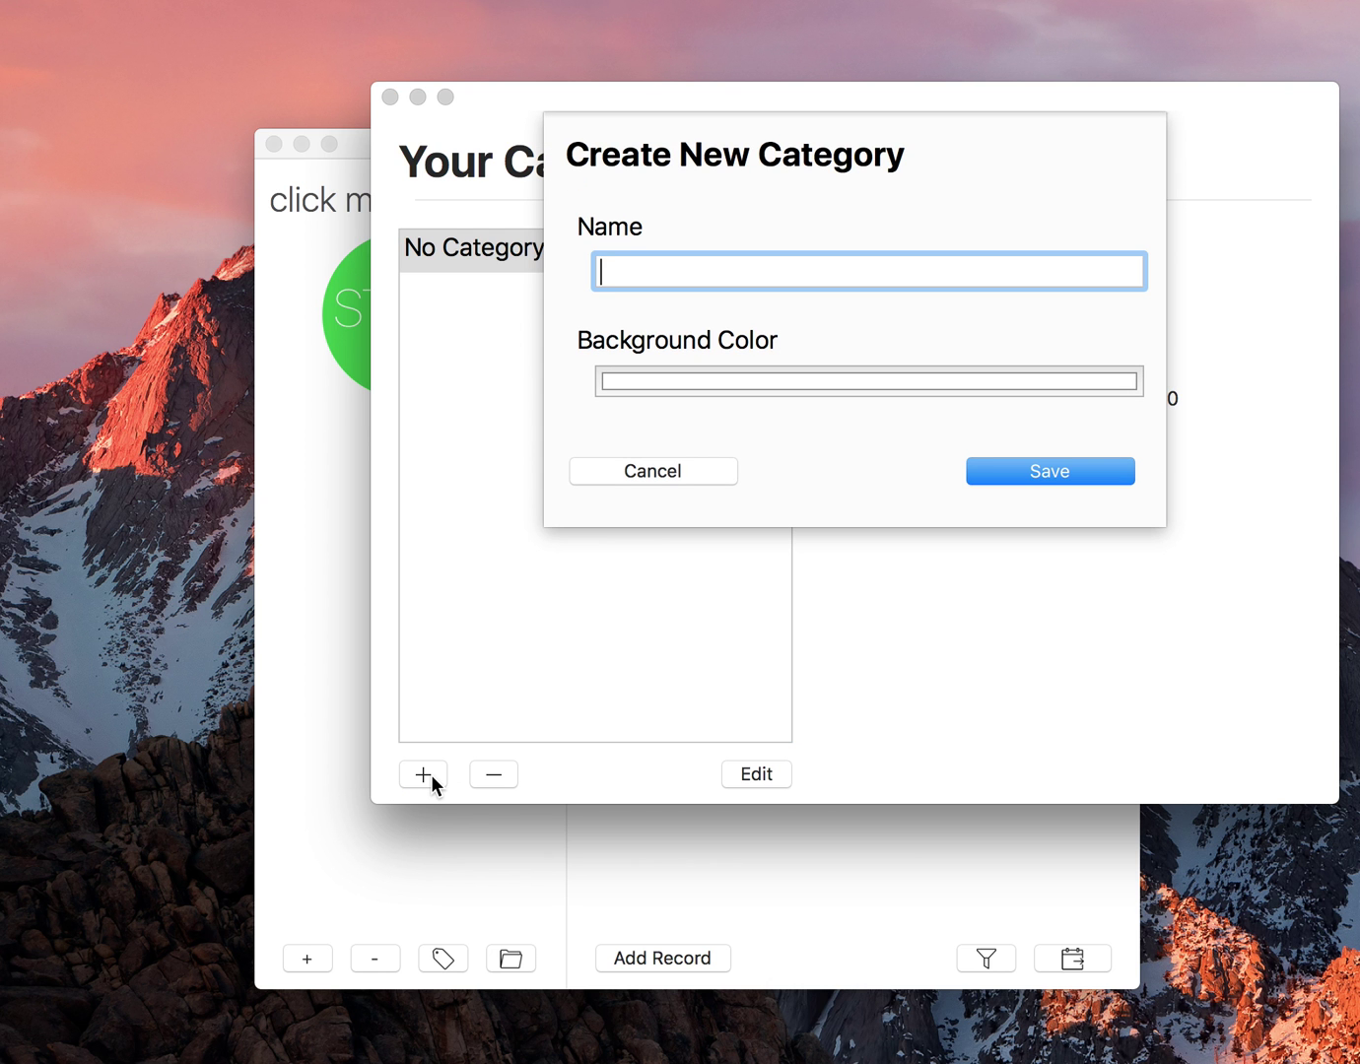
{"action": "type", "text": "Capparsa"}
{"action": "left_click", "coordinate": [765, 377]}
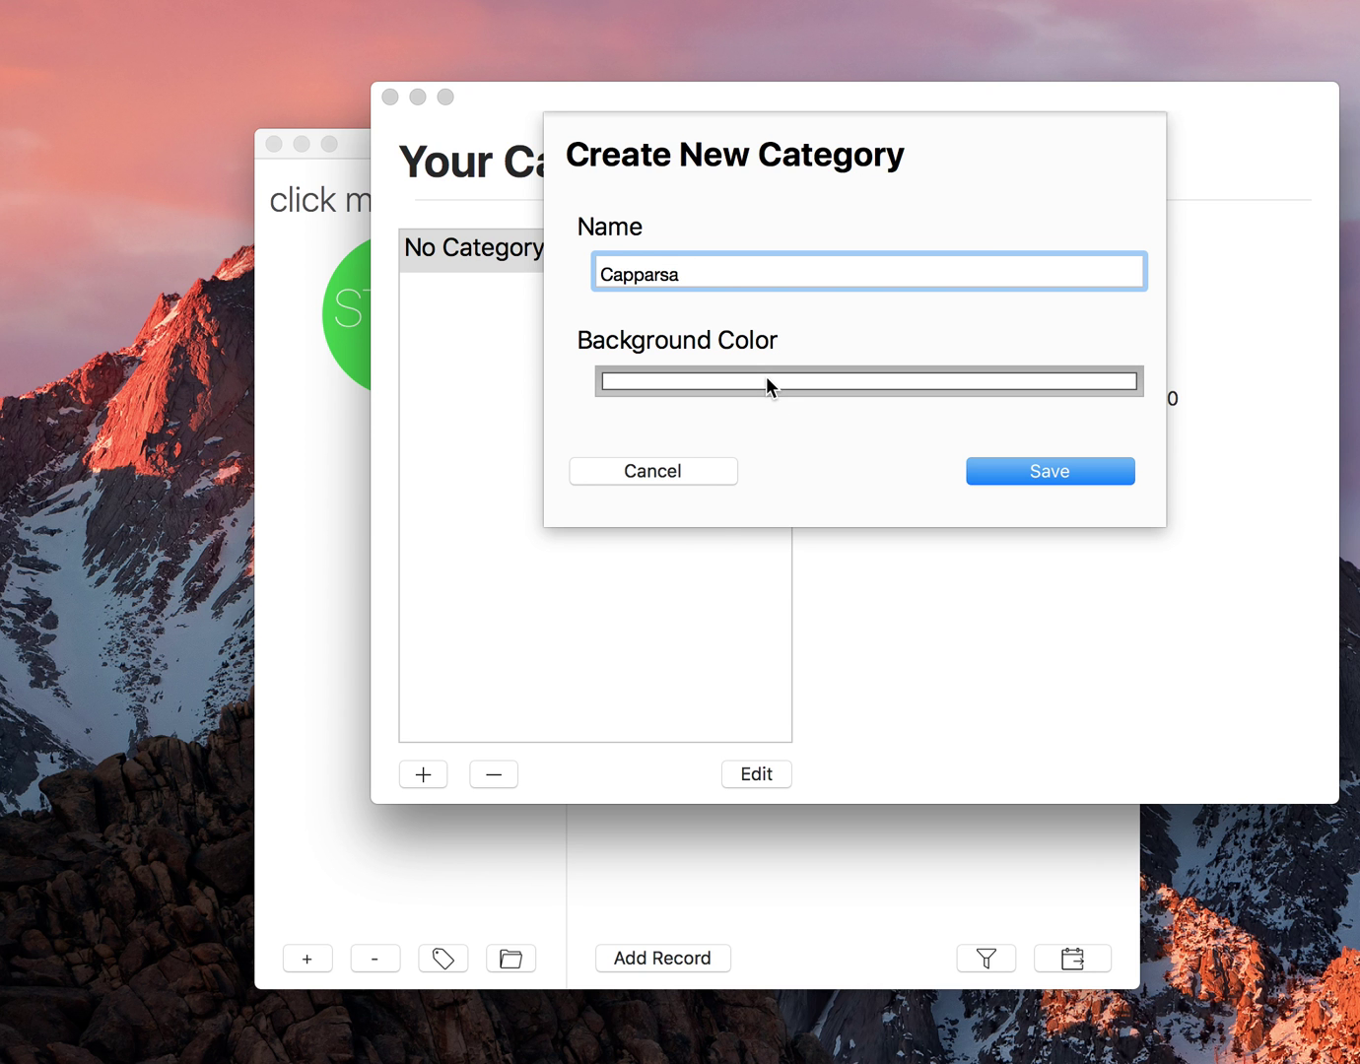
{"action": "left_click_drag", "start_coordinate": [1332, 33], "coordinate": [856, 187]}
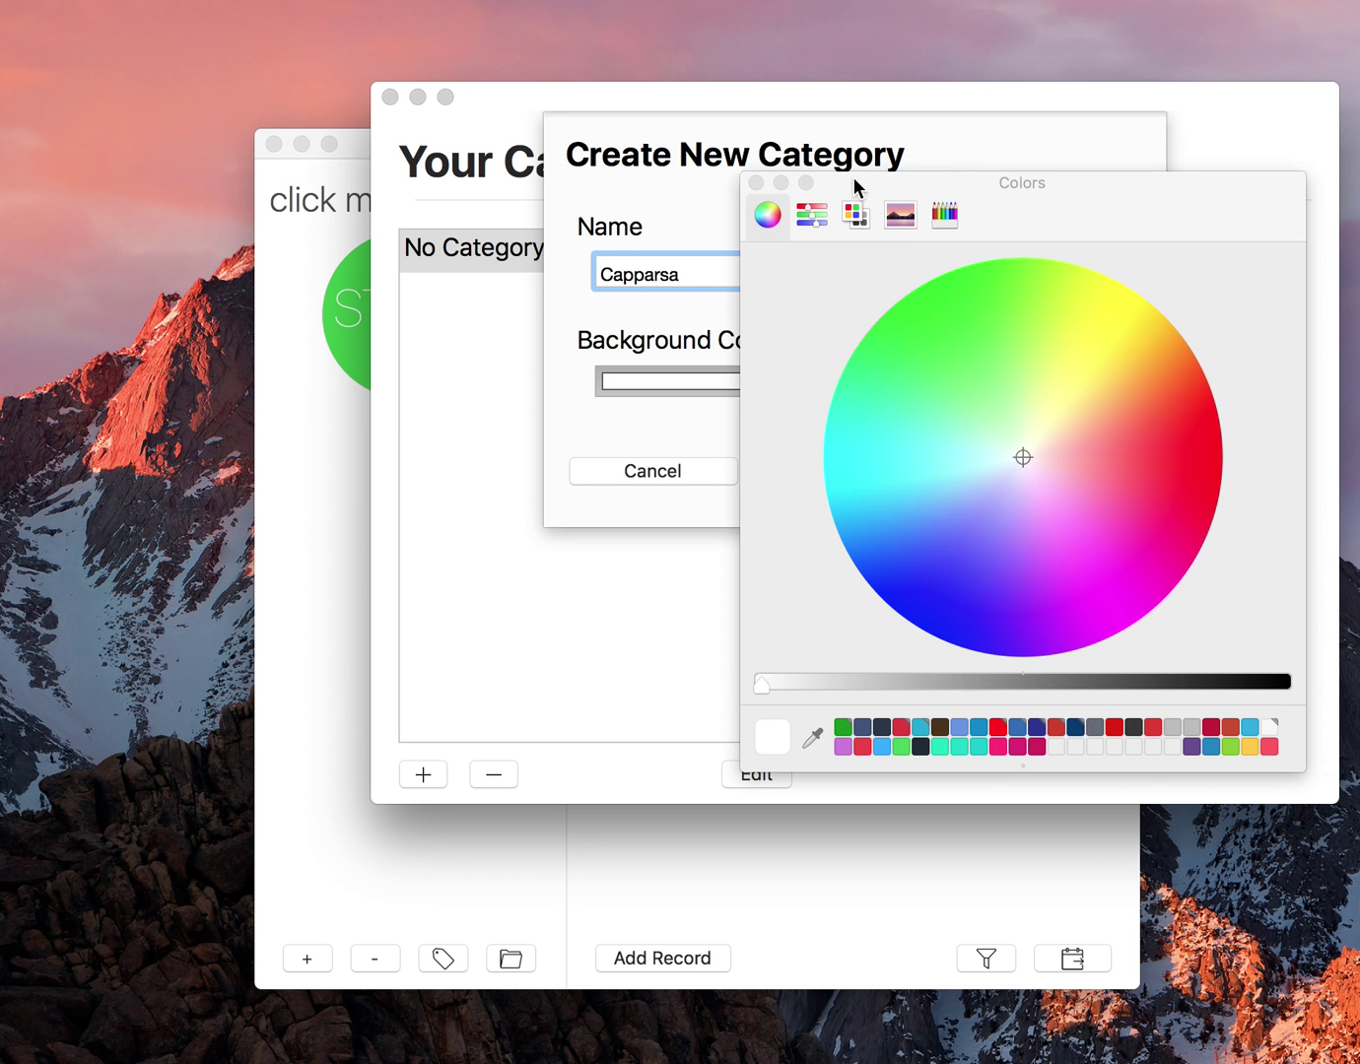
{"action": "left_click", "coordinate": [998, 746]}
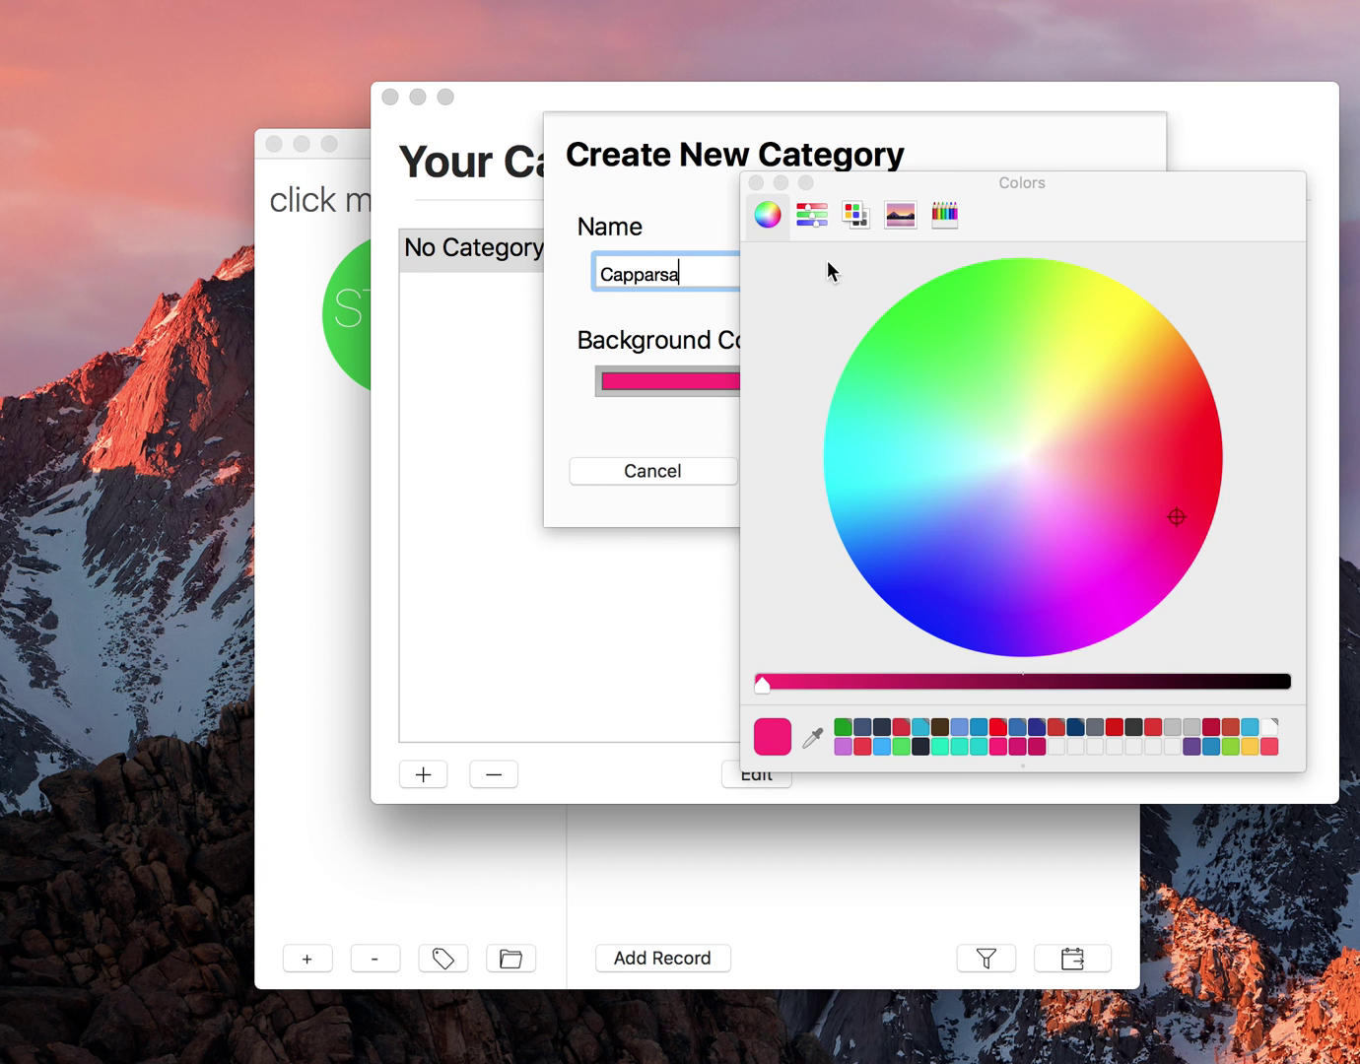
{"action": "left_click", "coordinate": [754, 183]}
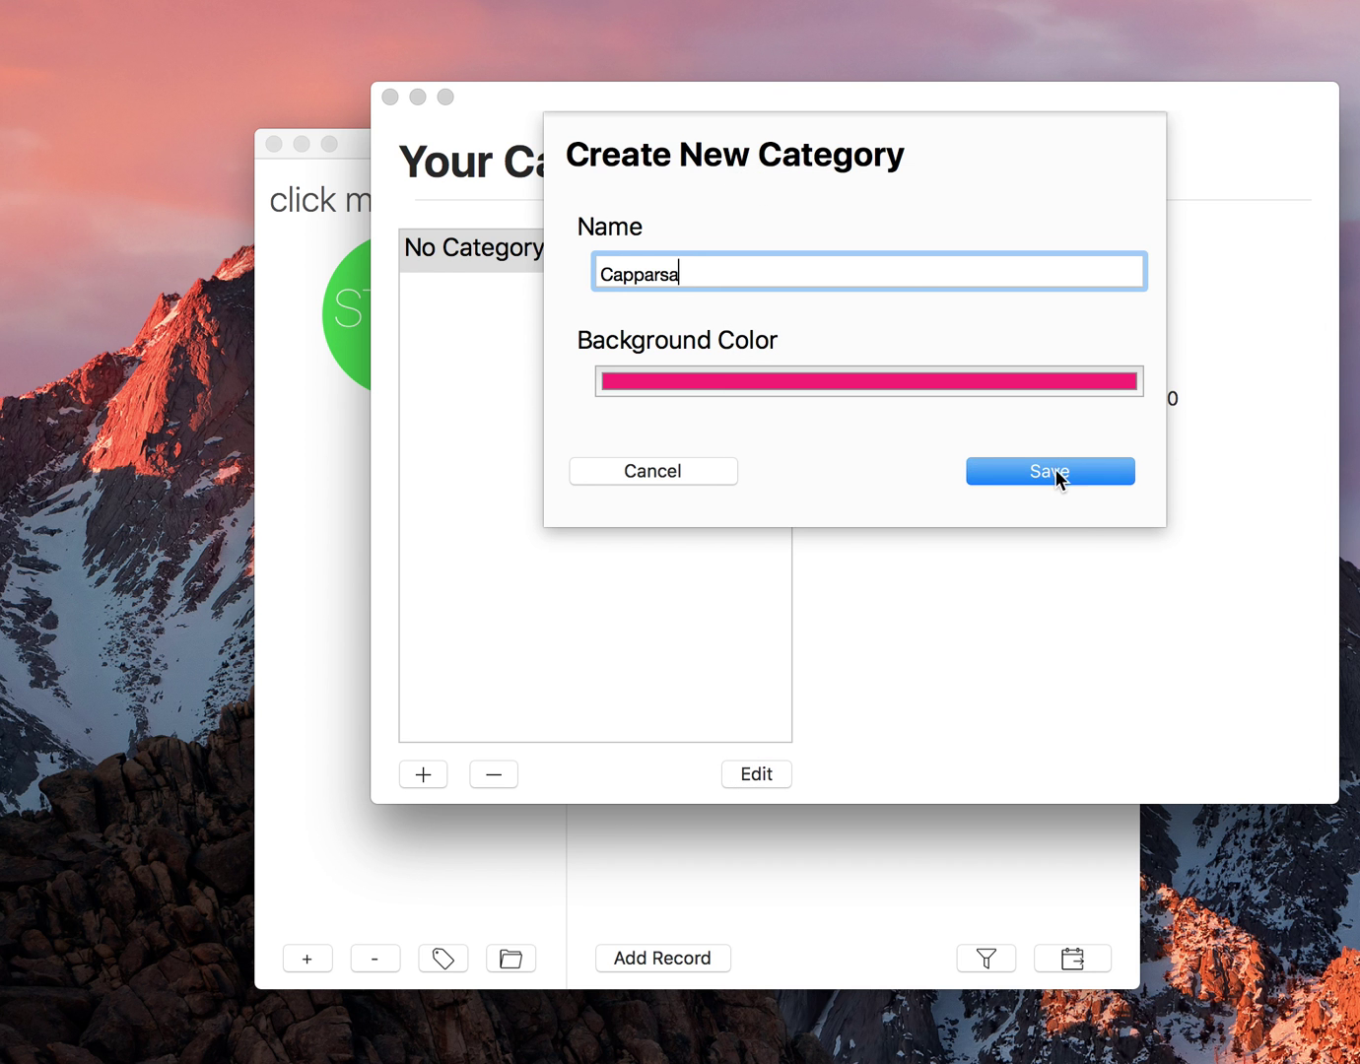
{"action": "left_click", "coordinate": [1052, 470]}
{"action": "left_click", "coordinate": [571, 260]}
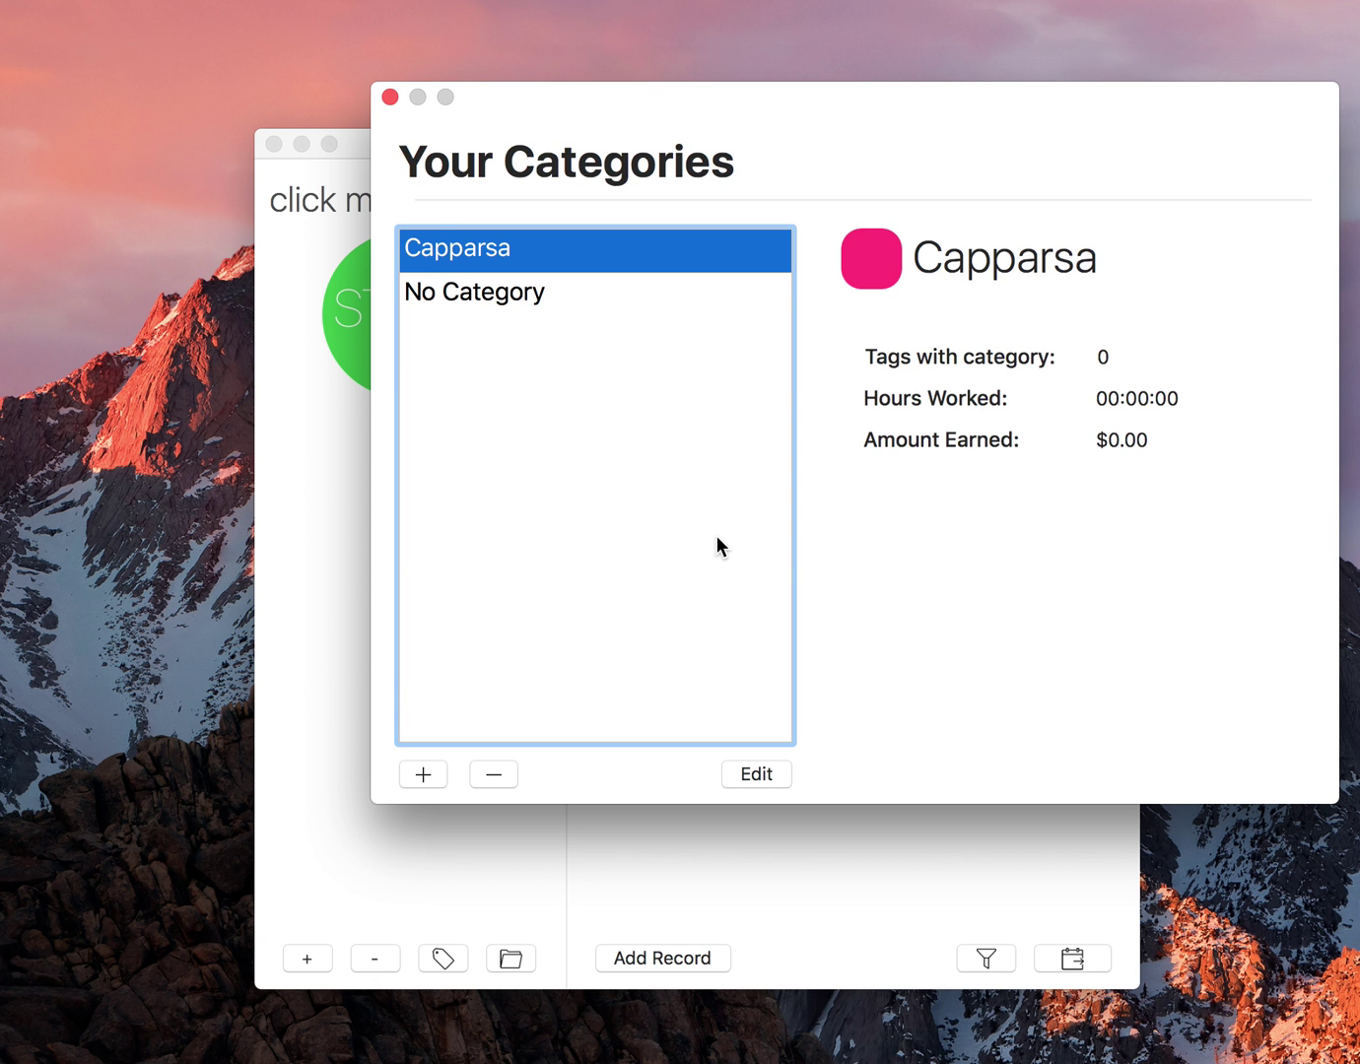
Close the categories window and add a 'Blogging' tag in the Capparsa category
{"action": "left_click", "coordinate": [390, 98]}
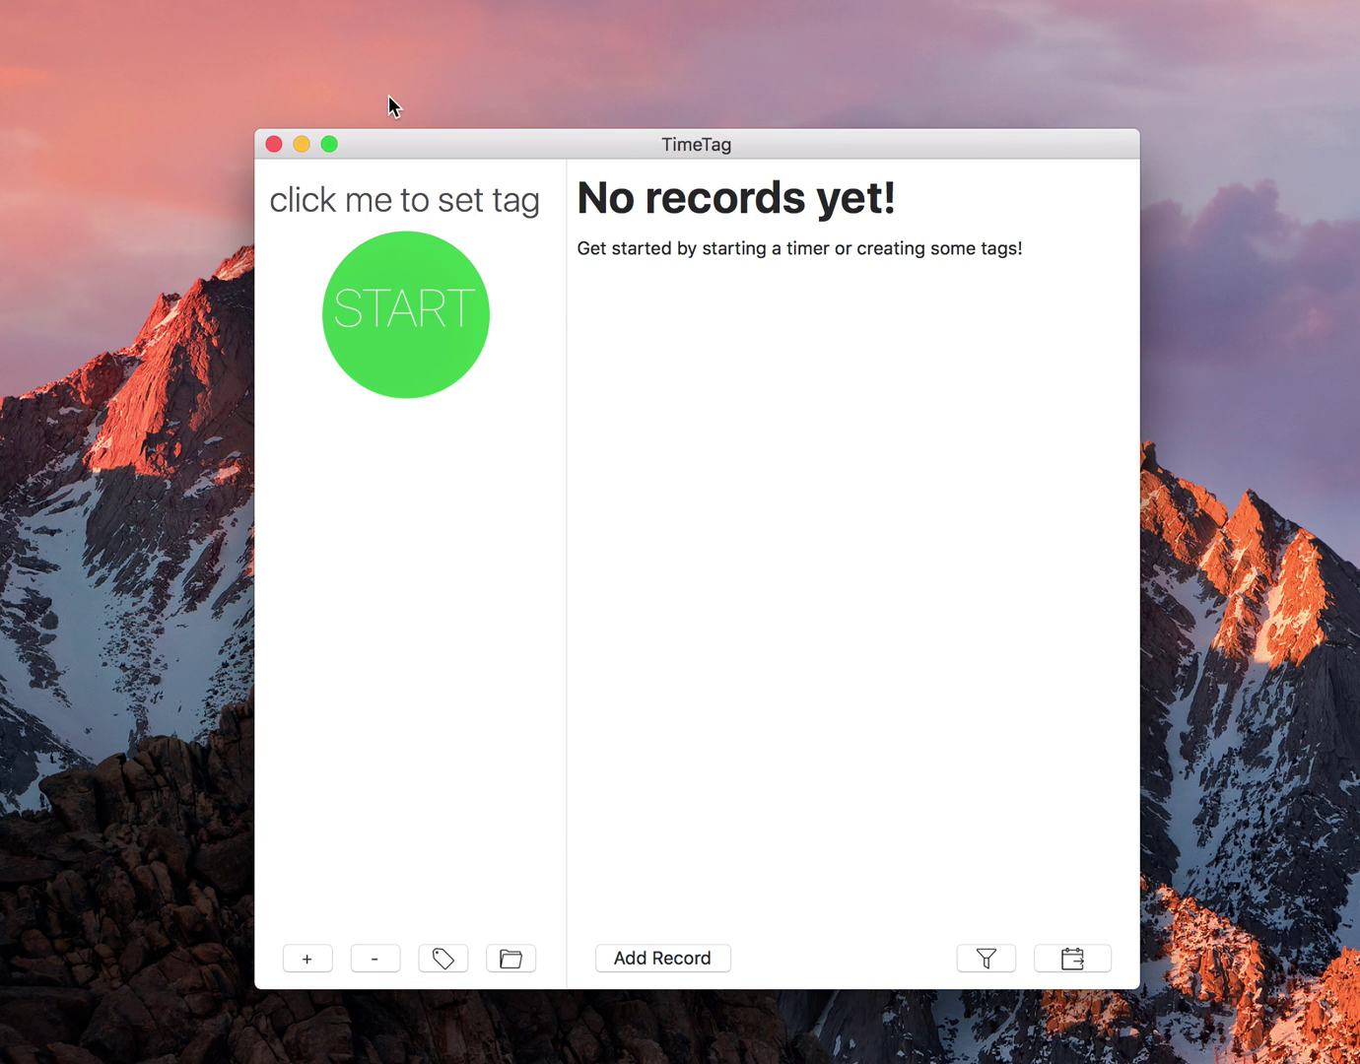
{"action": "left_click", "coordinate": [443, 957]}
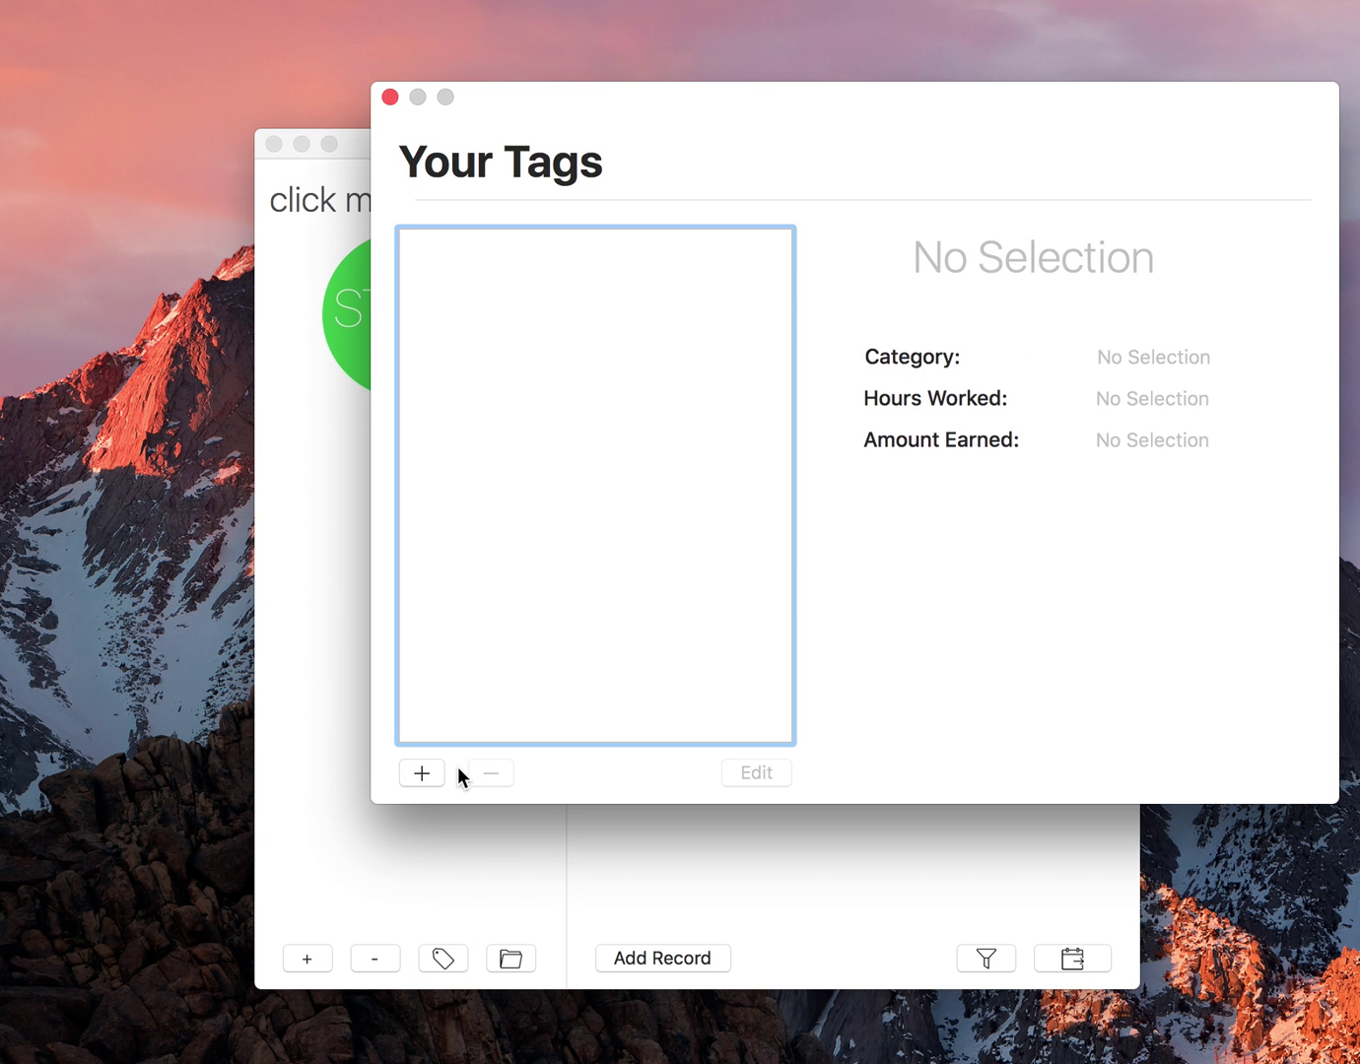
{"action": "left_click", "coordinate": [430, 777]}
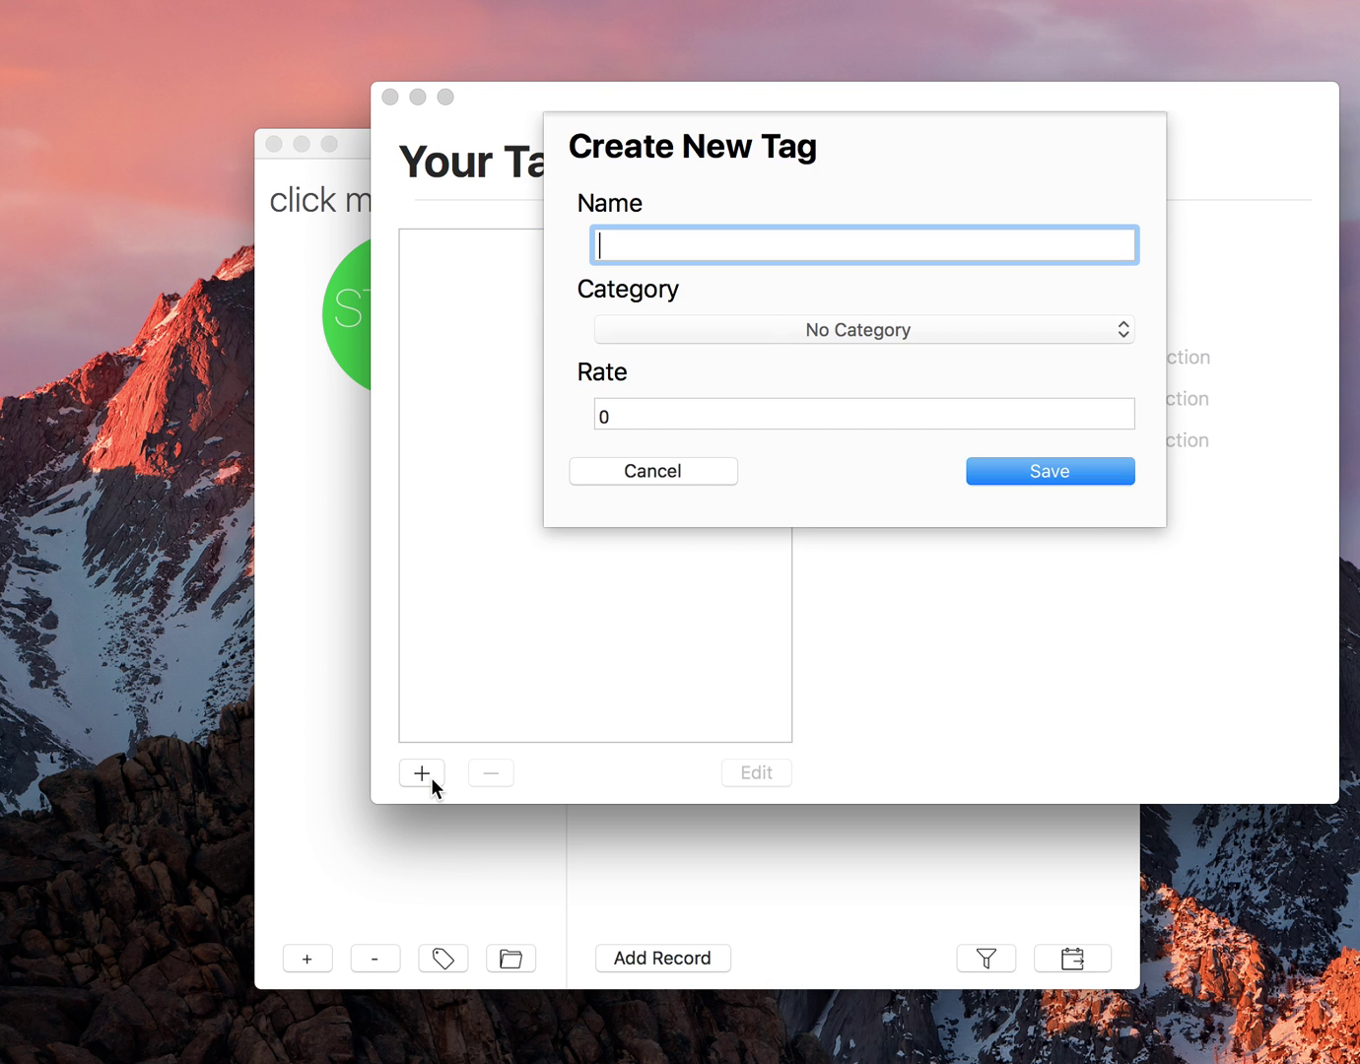
{"action": "type", "text": "Blogging"}
{"action": "left_click", "coordinate": [778, 328]}
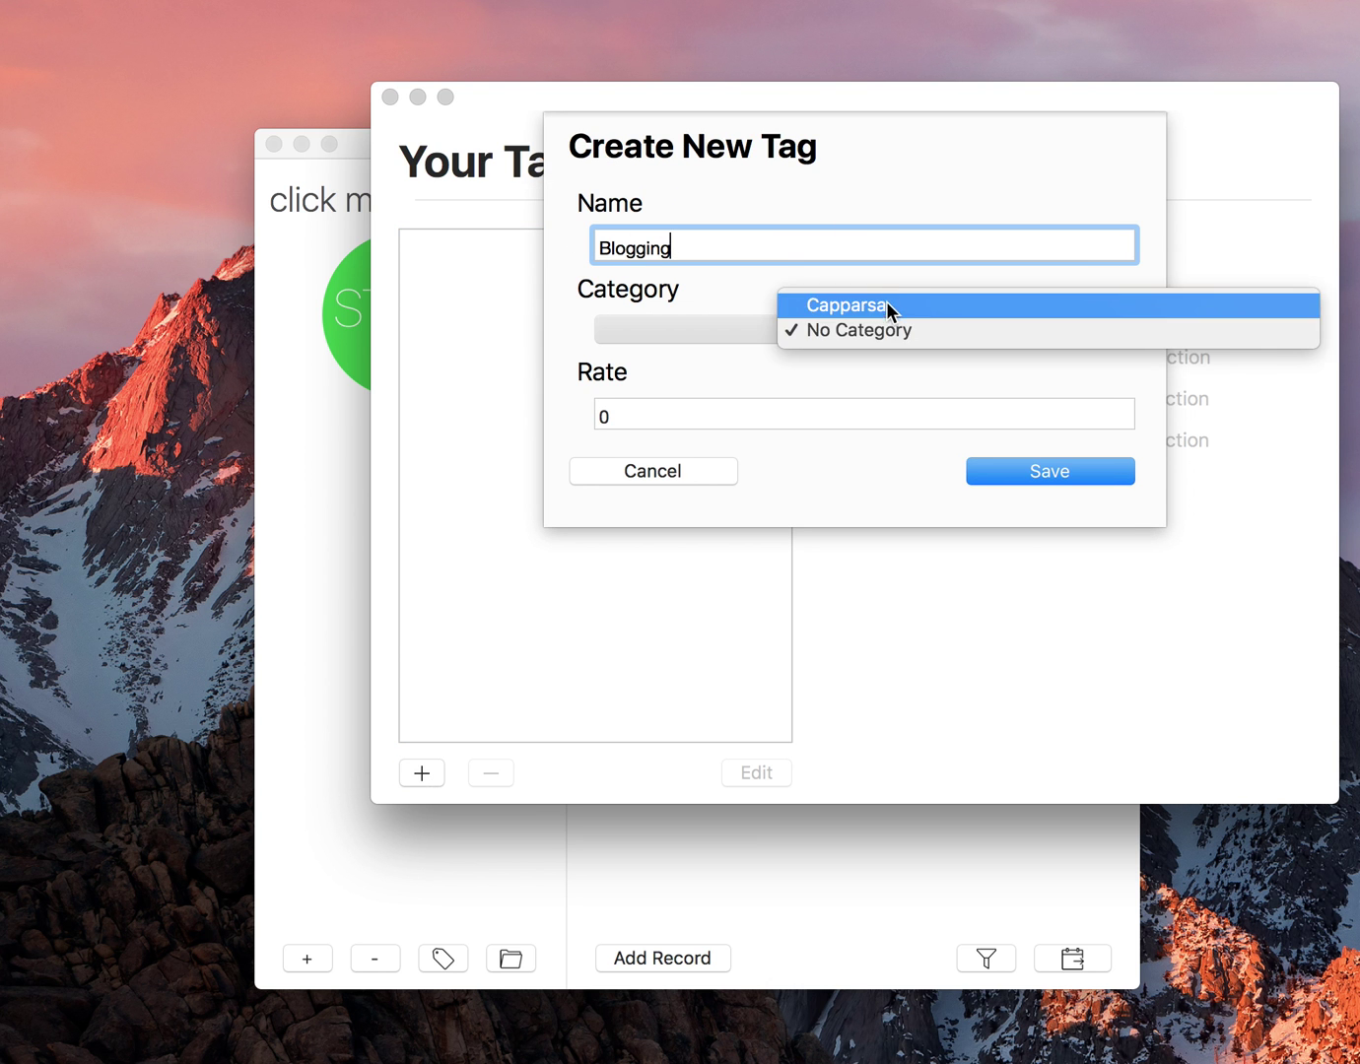
{"action": "left_click", "coordinate": [883, 306]}
{"action": "left_click", "coordinate": [1037, 470]}
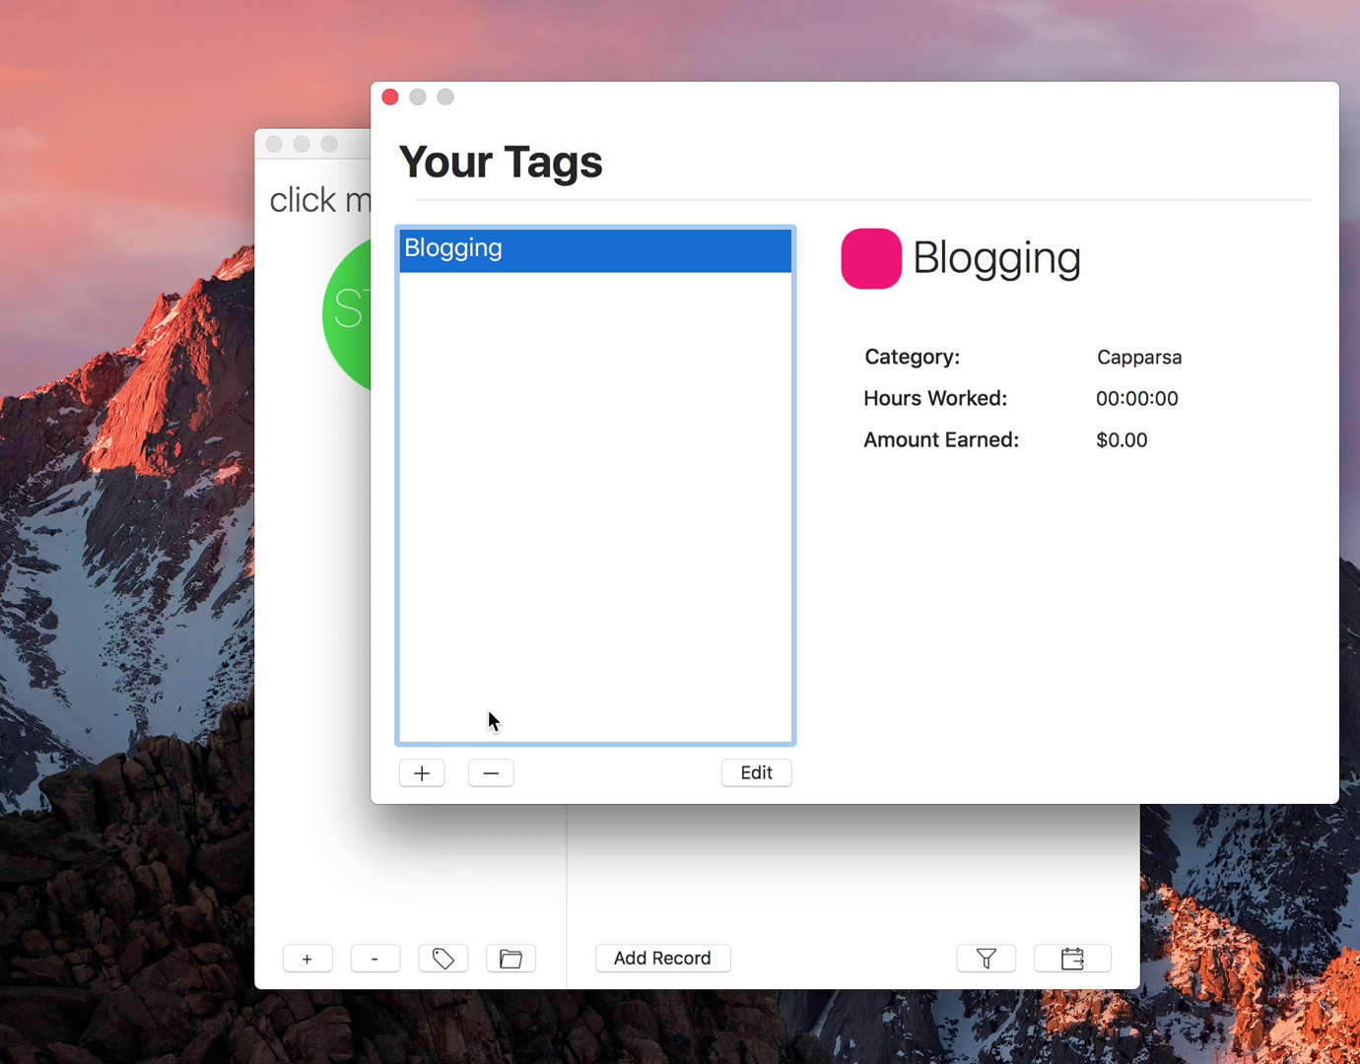
Add a 'Coding' tag assigned to the Capparsa category
{"action": "left_click", "coordinate": [429, 768]}
{"action": "type", "text": "Coding"}
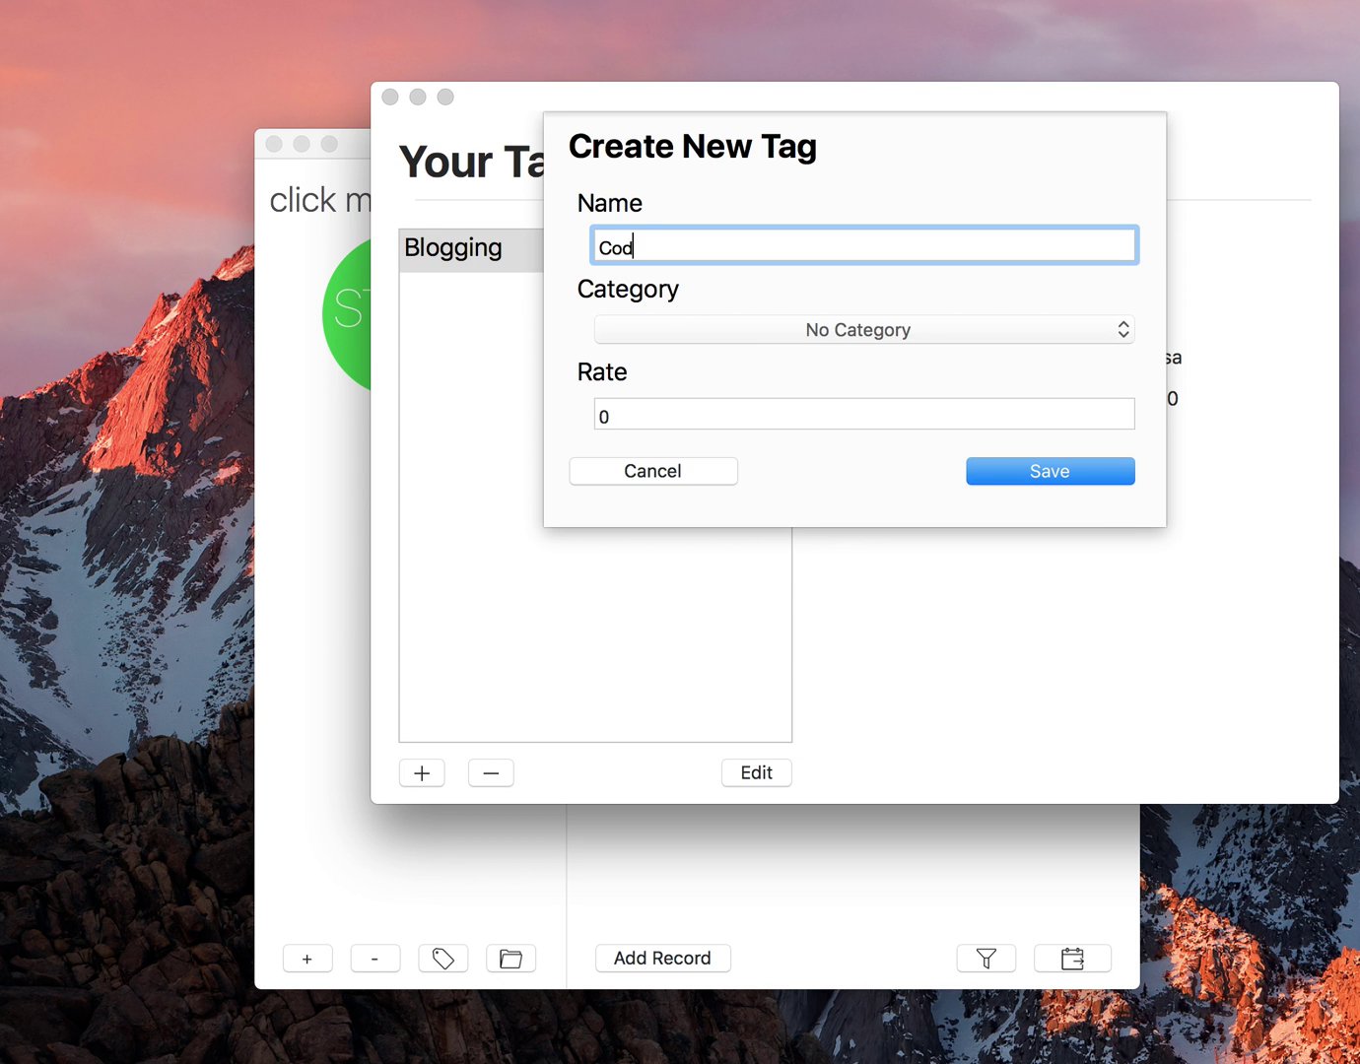
{"action": "left_click", "coordinate": [746, 320]}
{"action": "left_click", "coordinate": [864, 306]}
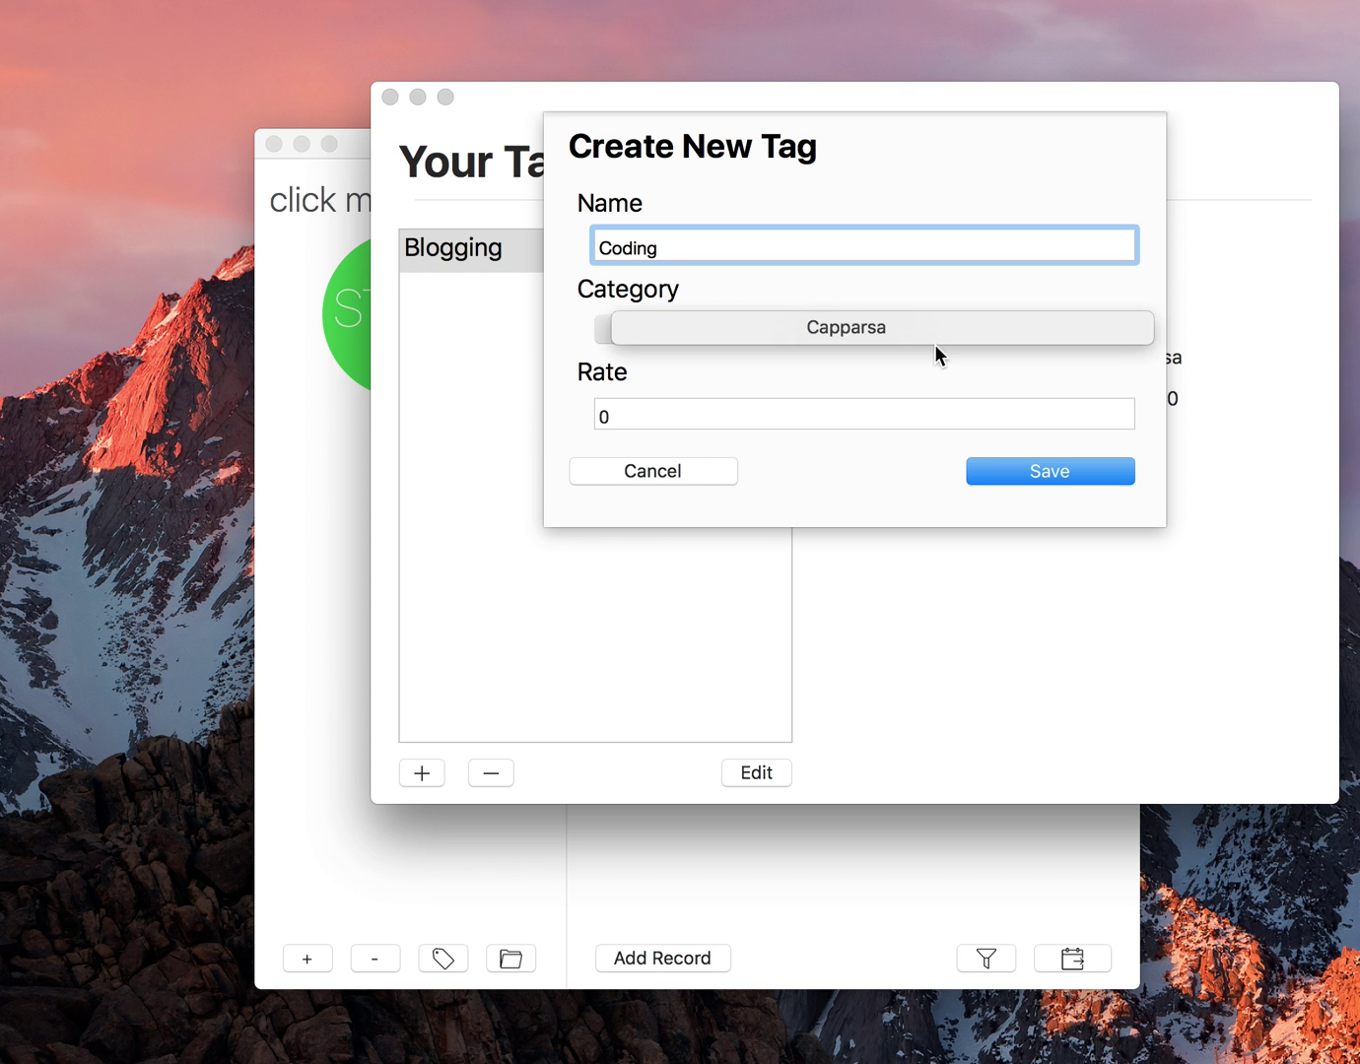
{"action": "left_click", "coordinate": [1057, 471]}
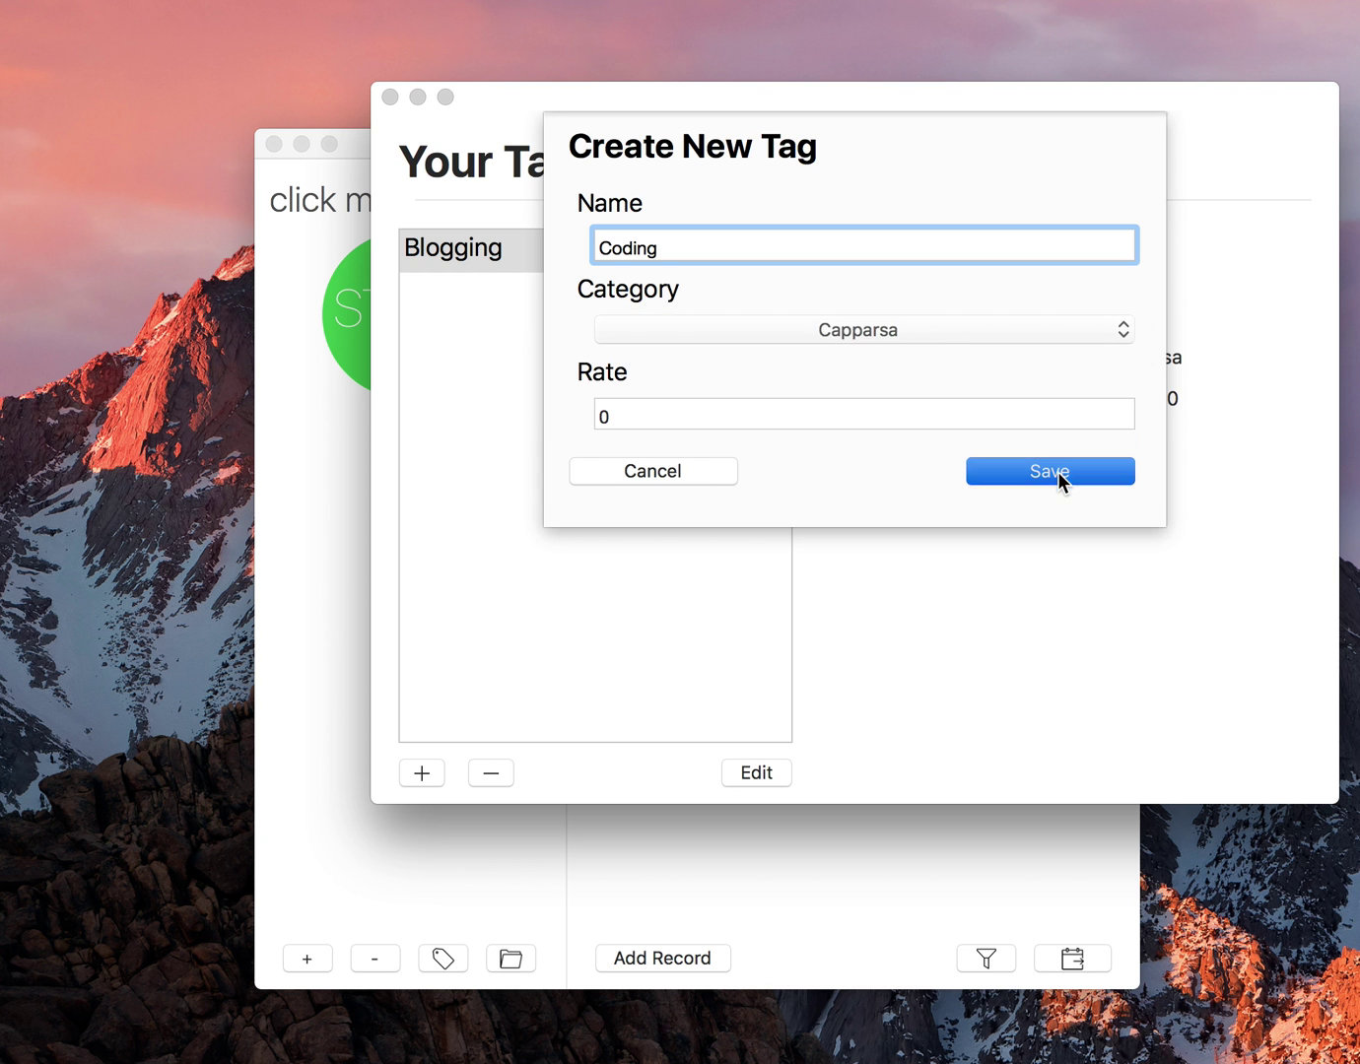
Add a 'Video Making' tag under Capparsa, then review the tag list
{"action": "left_click", "coordinate": [423, 771]}
{"action": "type", "text": "Video Ma"}
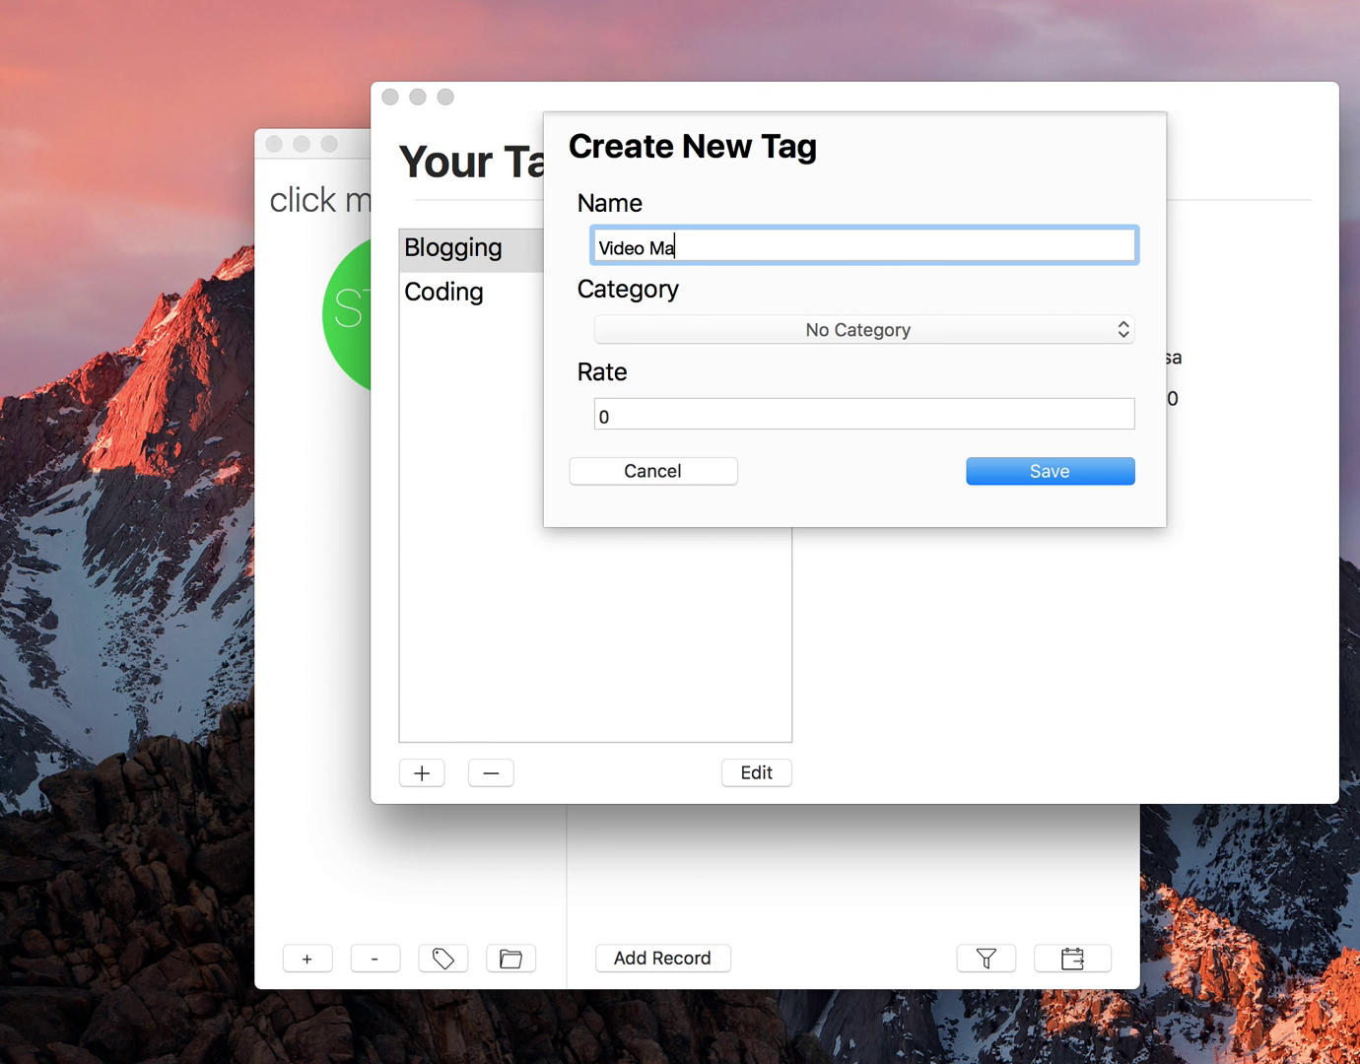
{"action": "type", "text": "king"}
{"action": "left_click", "coordinate": [887, 329]}
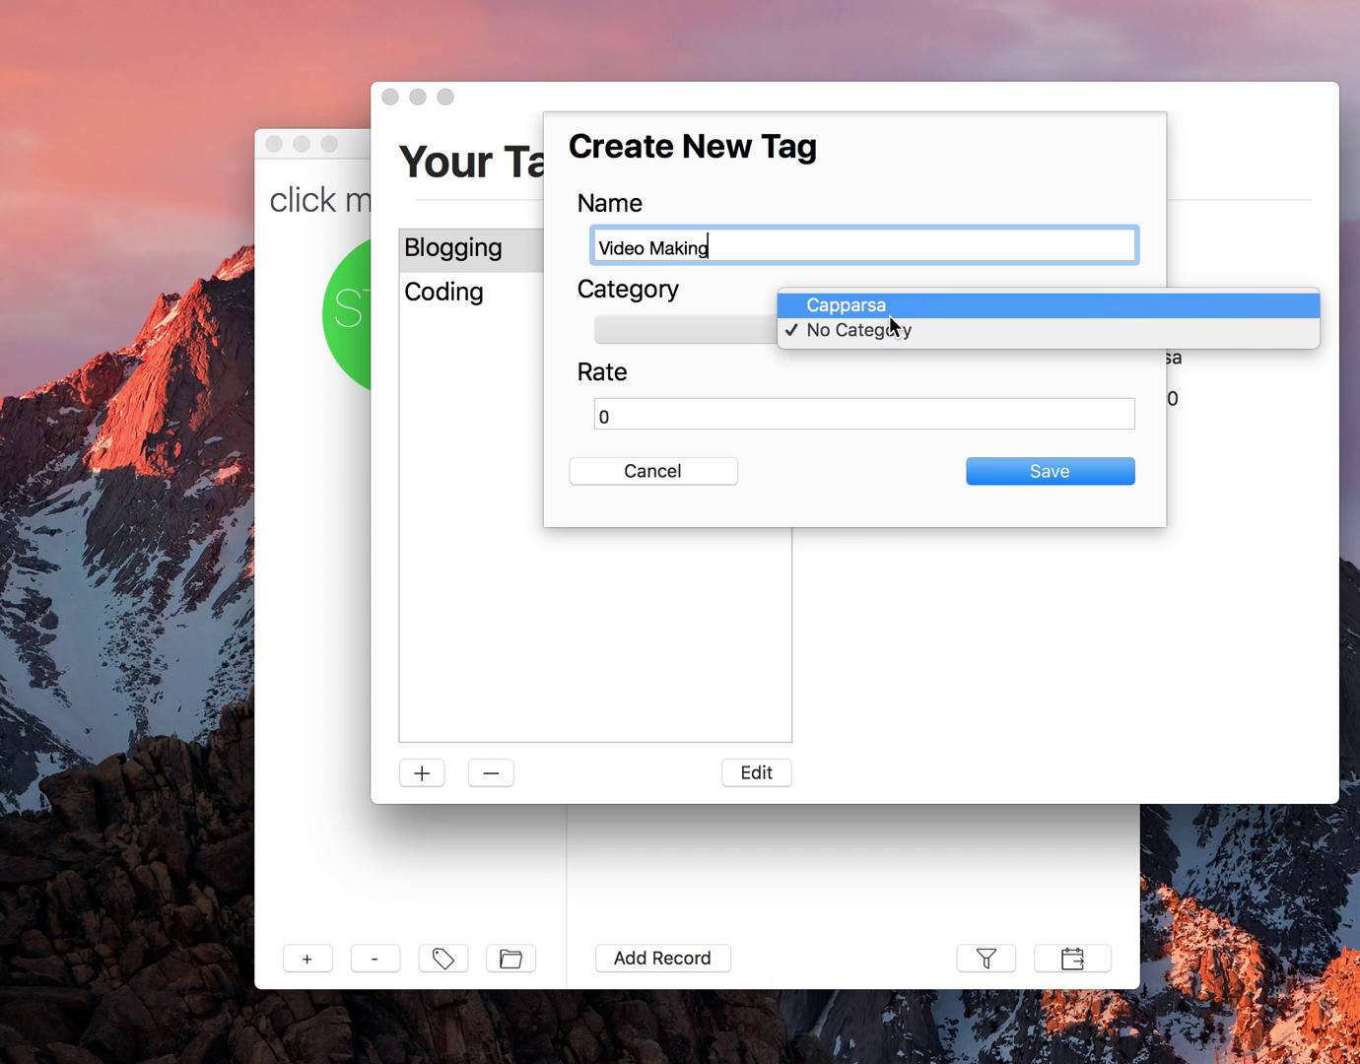
{"action": "left_click", "coordinate": [889, 315]}
{"action": "left_click", "coordinate": [1032, 469]}
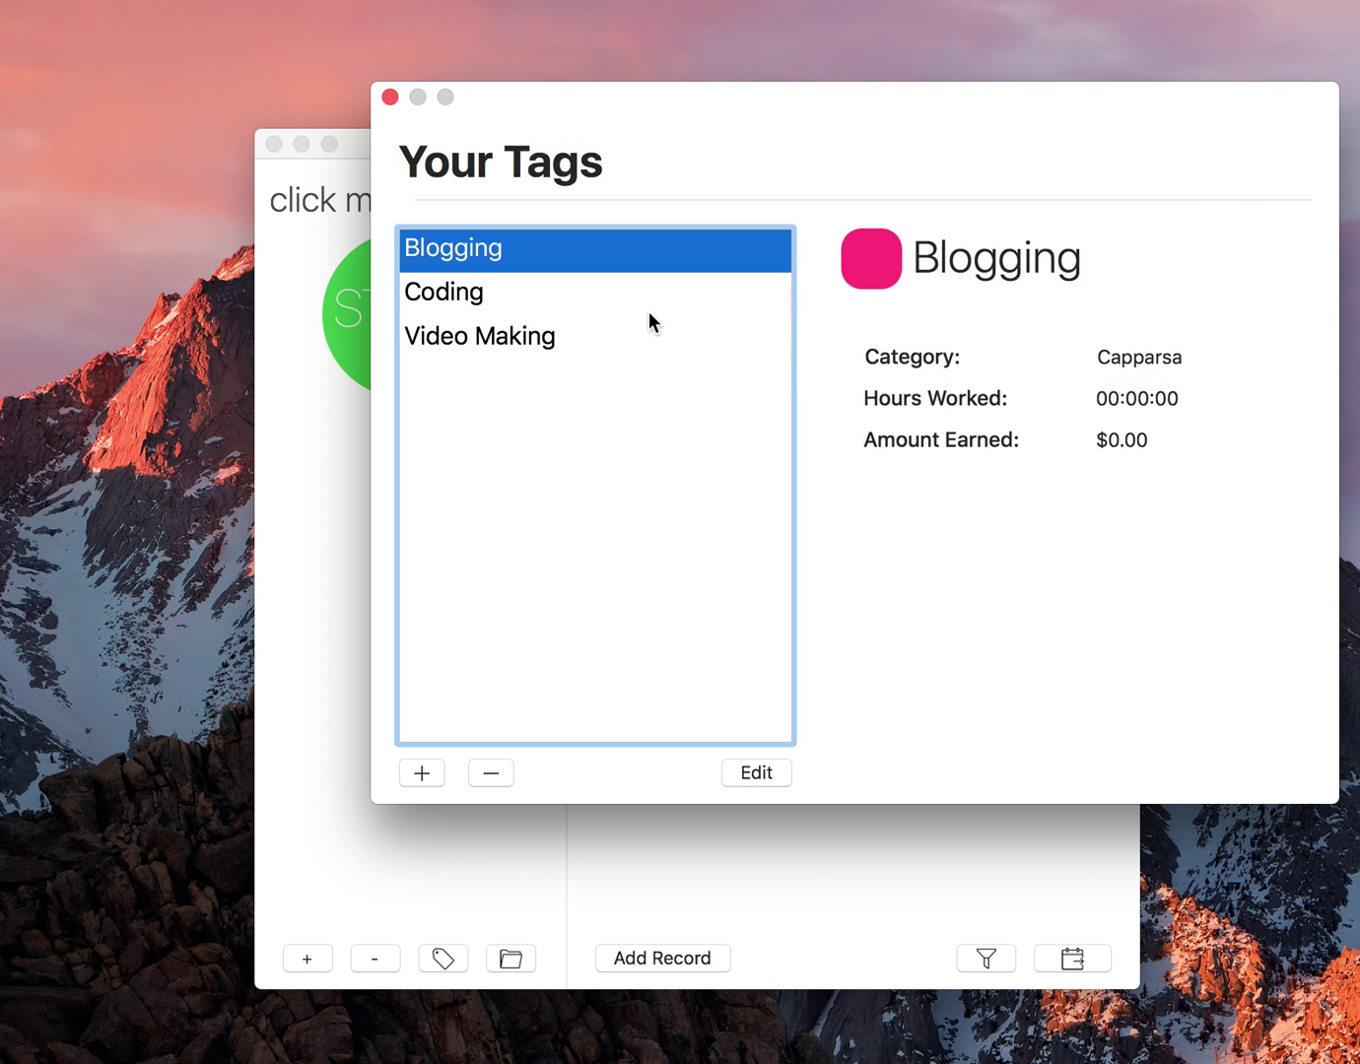
{"action": "key", "text": "Down"}
{"action": "key", "text": "Down"}
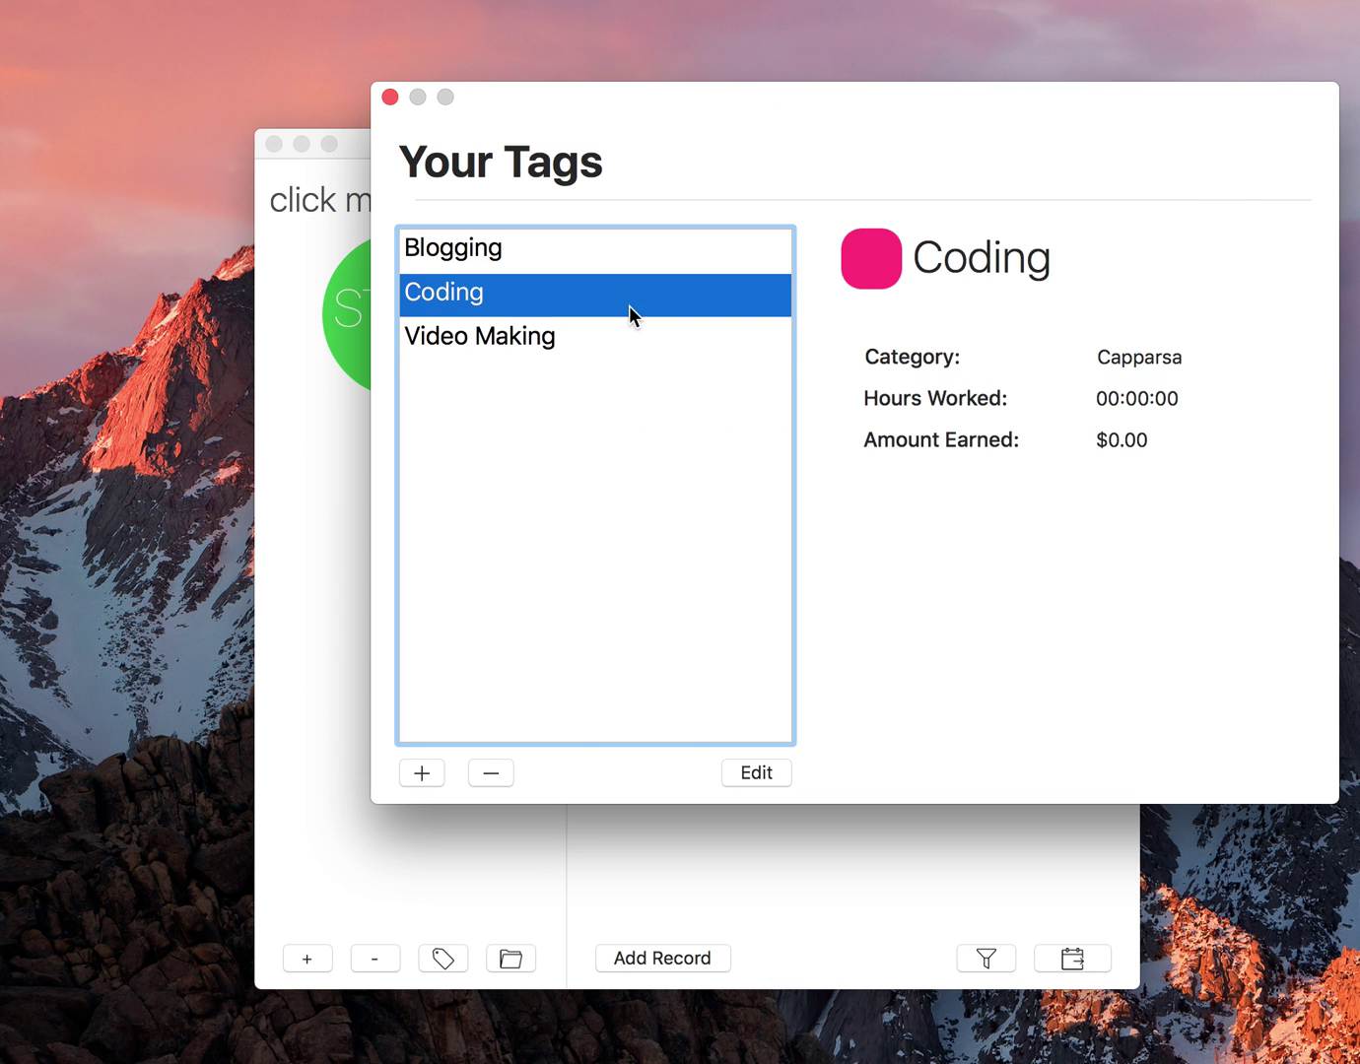
{"action": "key", "text": "Up"}
{"action": "key", "text": "Up"}
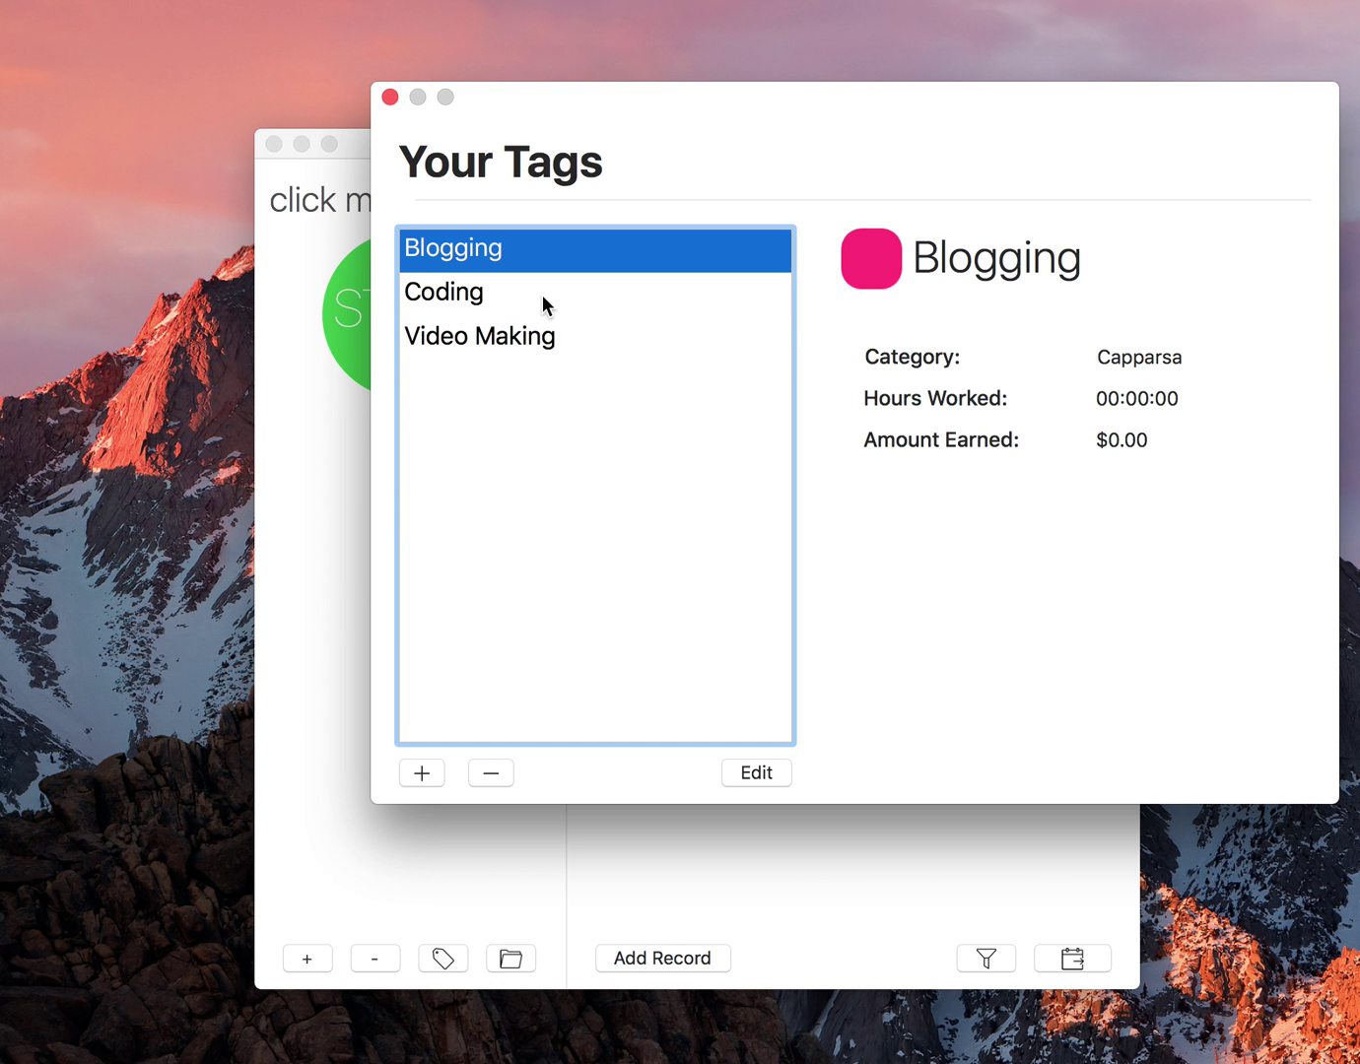
Close the tags window, start a new timer and tag it Video Making (Capparsa)
{"action": "left_click", "coordinate": [389, 96]}
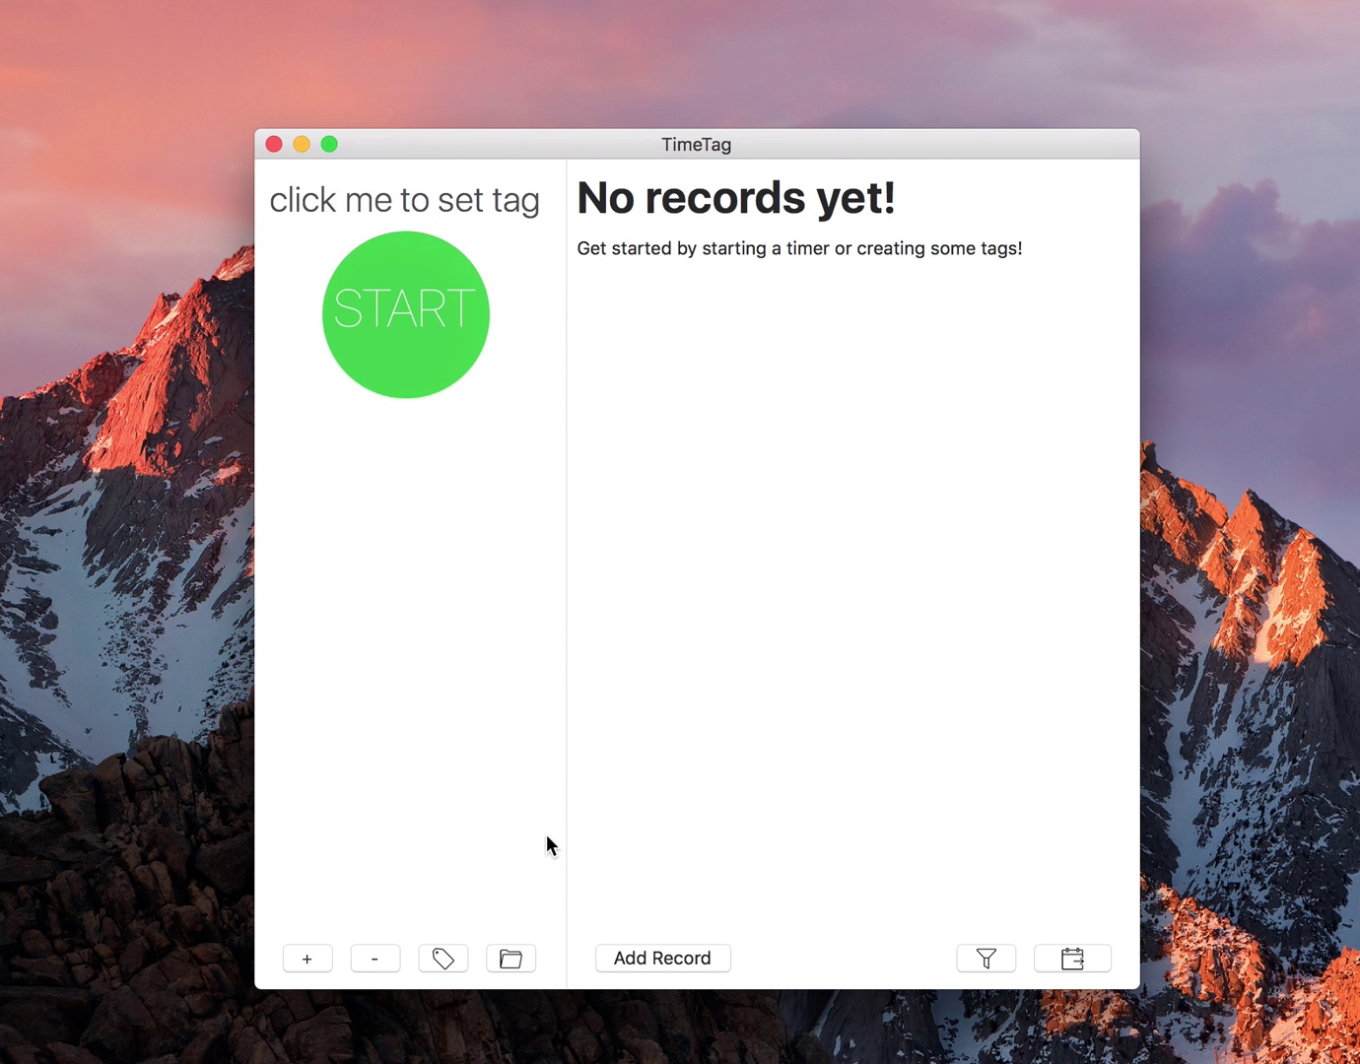
{"action": "left_click", "coordinate": [426, 333]}
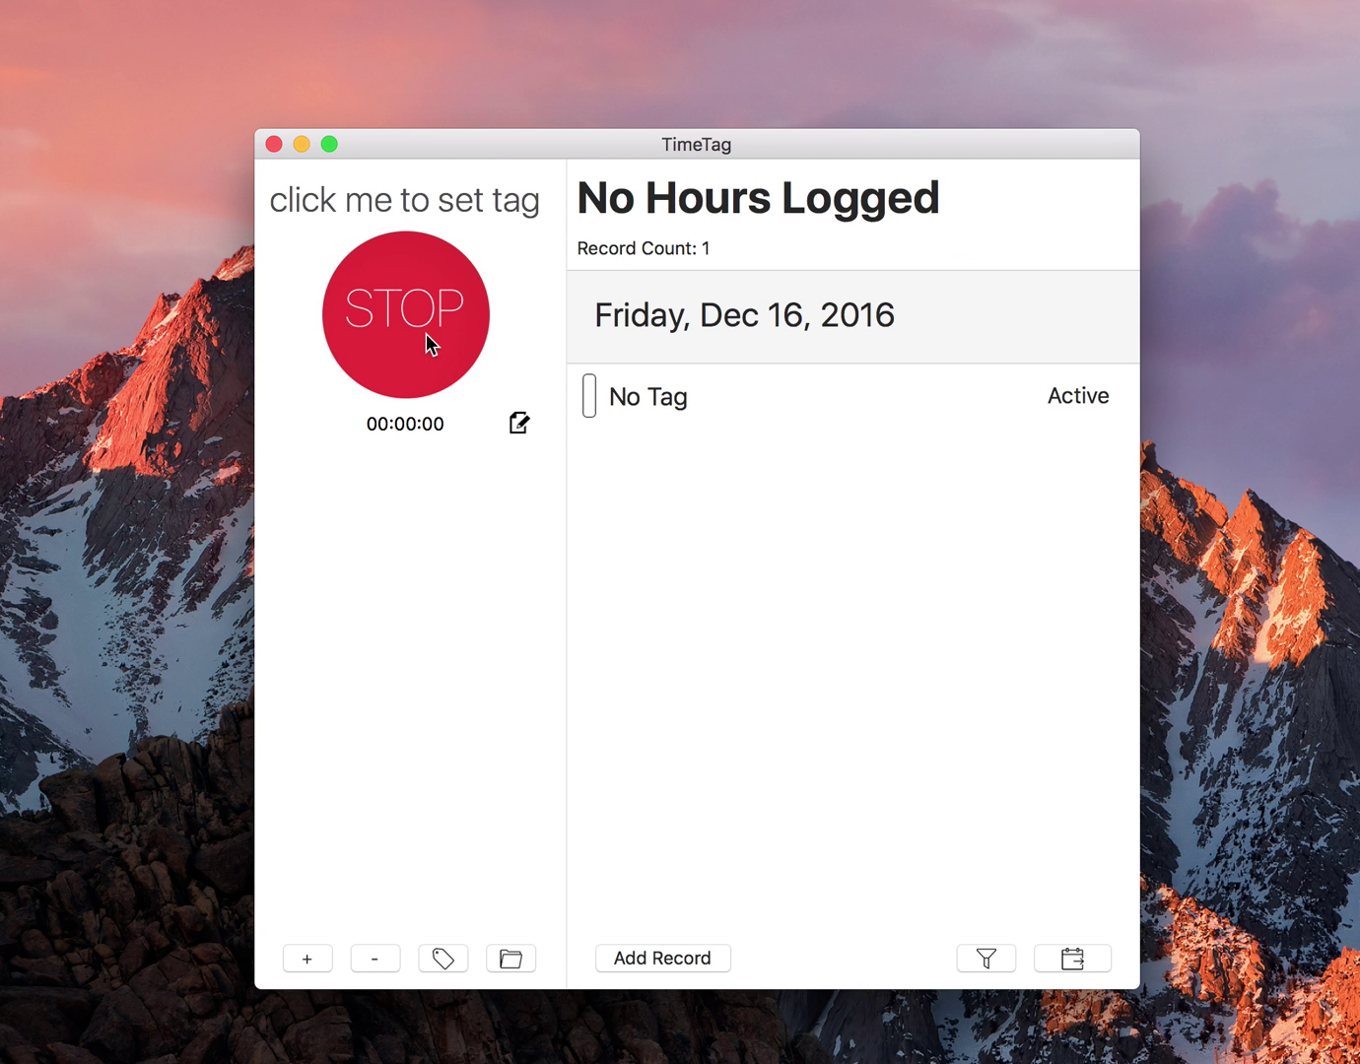
{"action": "left_click", "coordinate": [501, 204]}
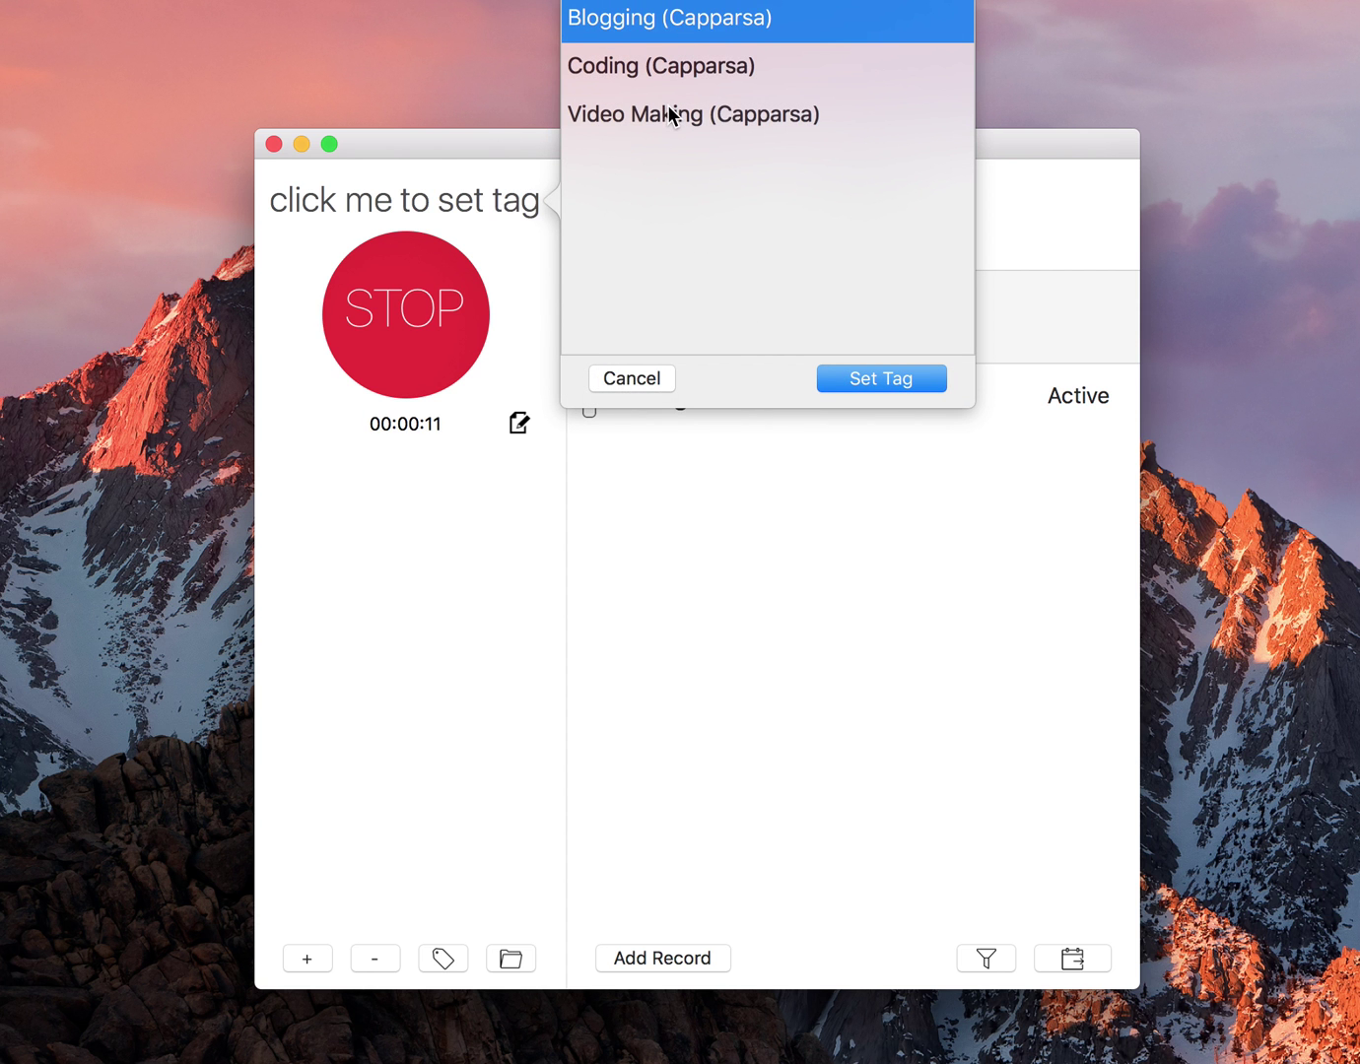
{"action": "left_click", "coordinate": [719, 116]}
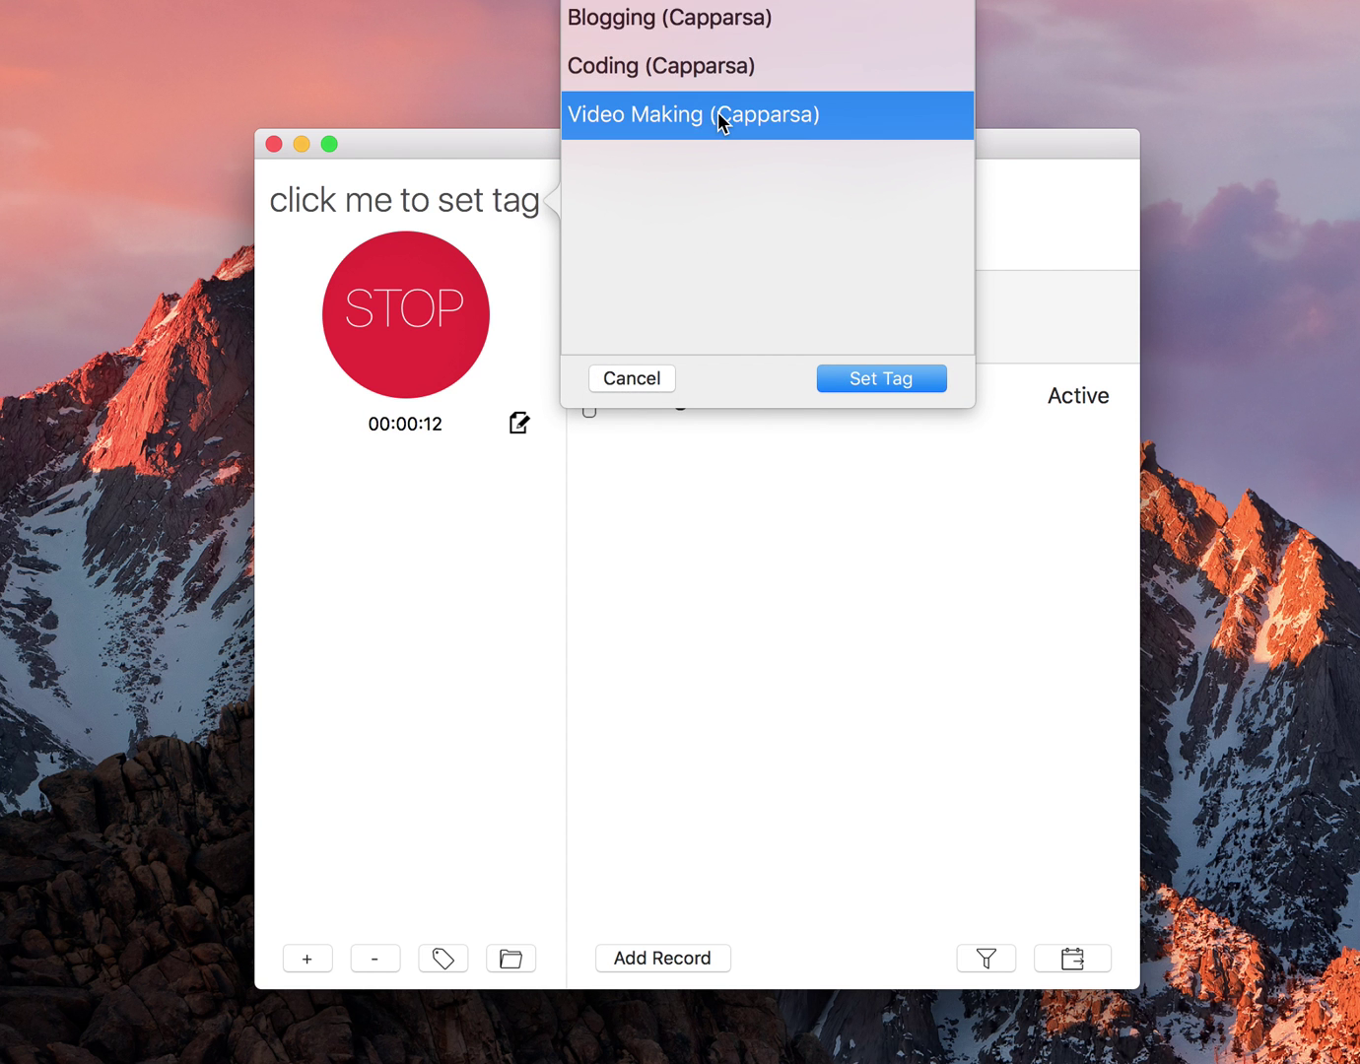
{"action": "left_click", "coordinate": [885, 378]}
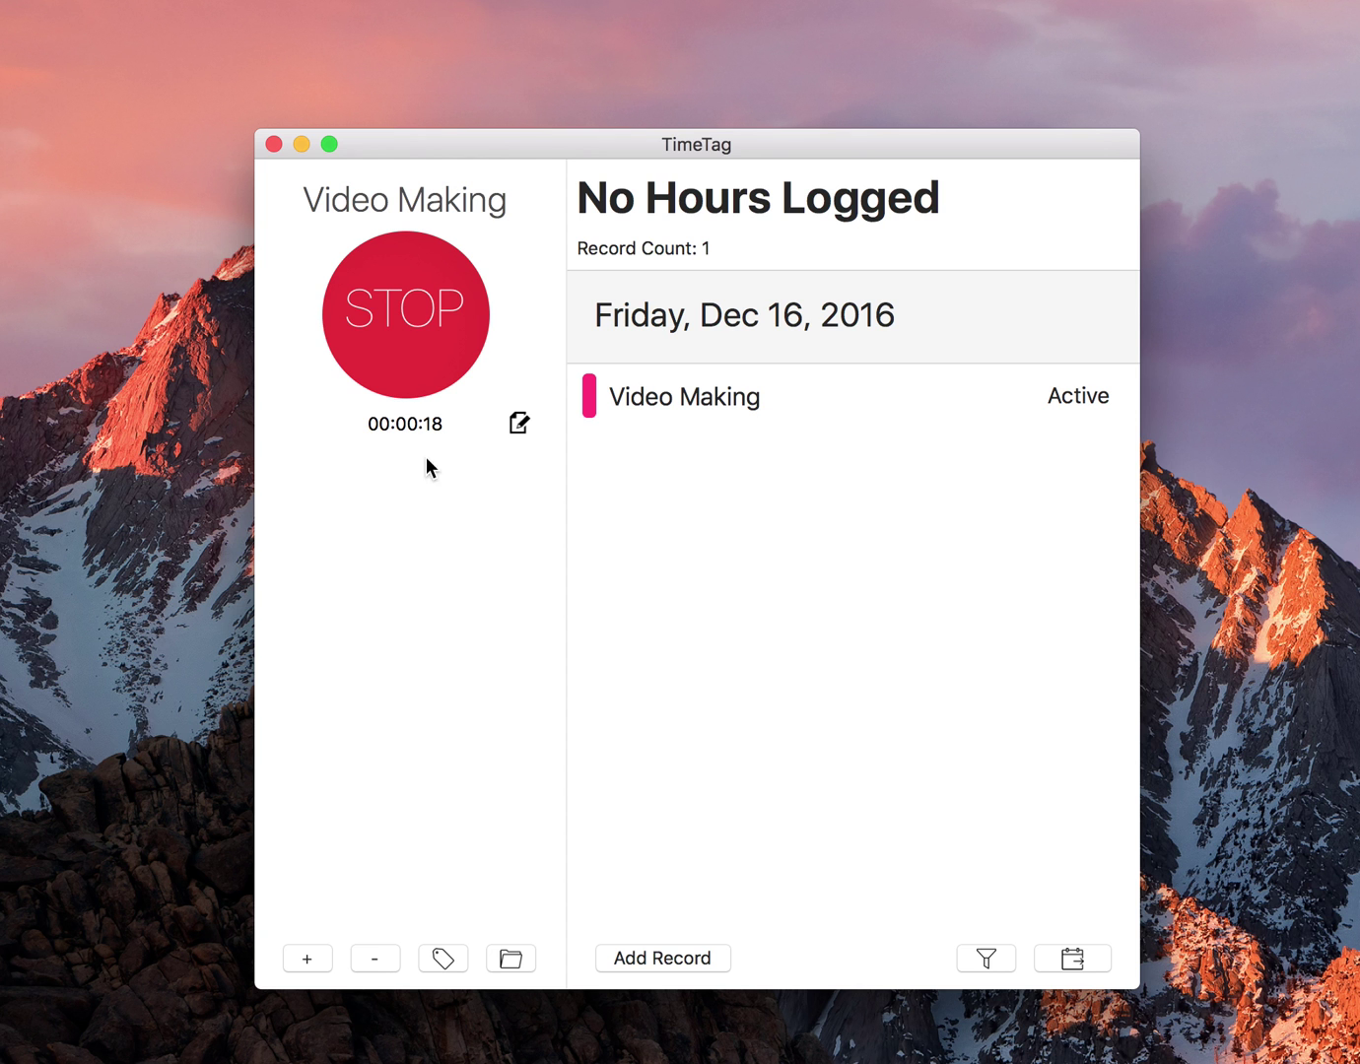
Move the timer's start back two minutes to 4:11, then stop it to log 00:02:36
{"action": "left_click", "coordinate": [519, 425]}
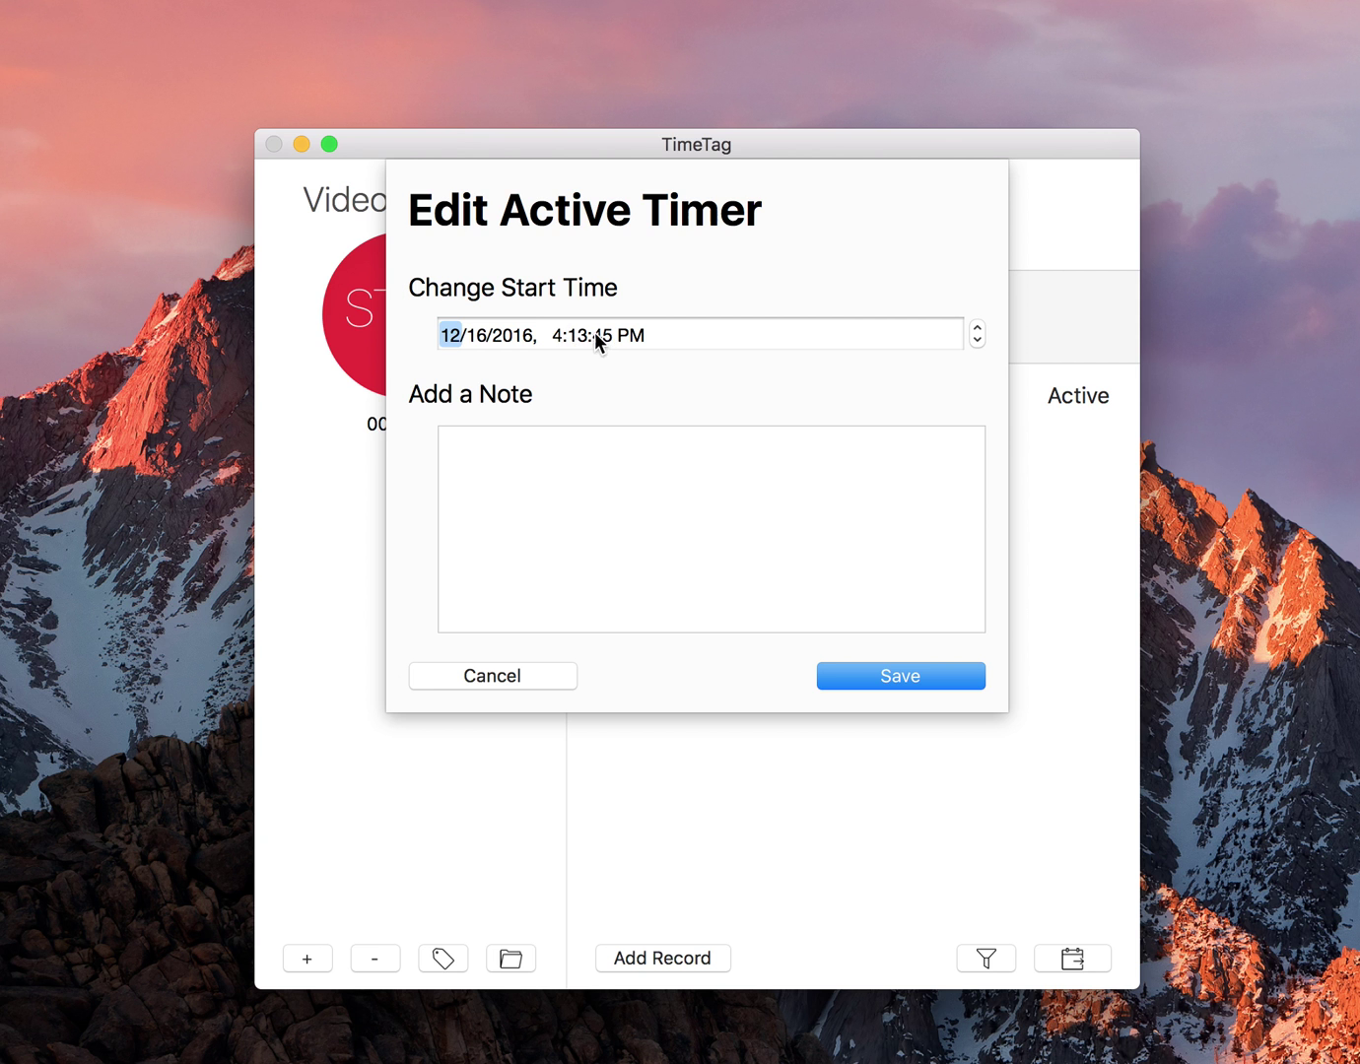
{"action": "left_click", "coordinate": [585, 336]}
{"action": "key", "text": "Down"}
{"action": "key", "text": "Down"}
{"action": "key", "text": "Return"}
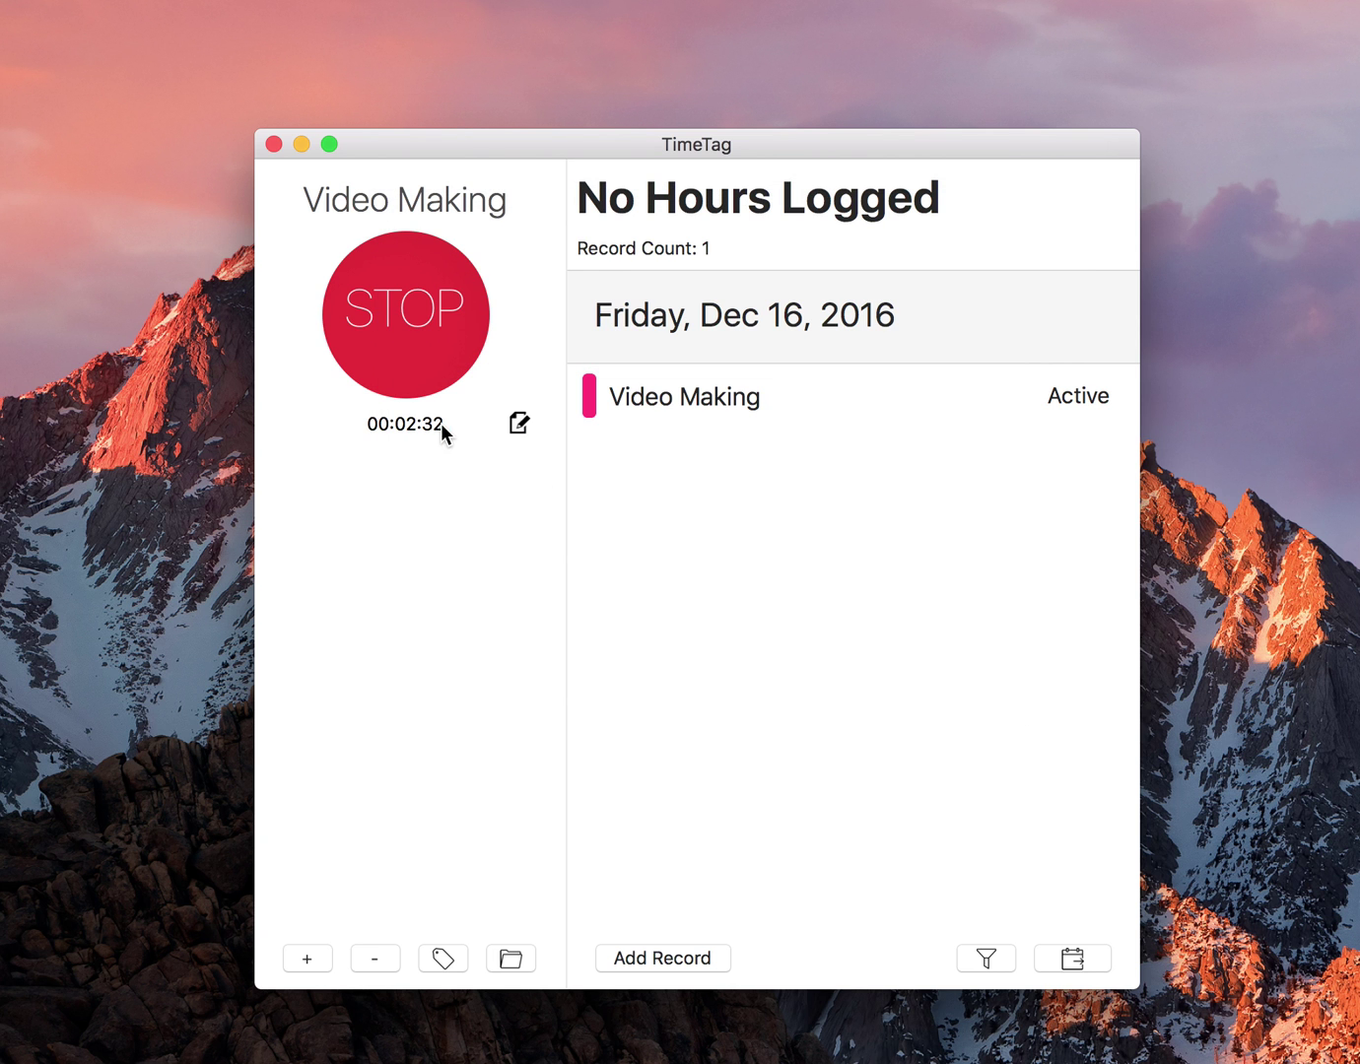
{"action": "left_click", "coordinate": [440, 358]}
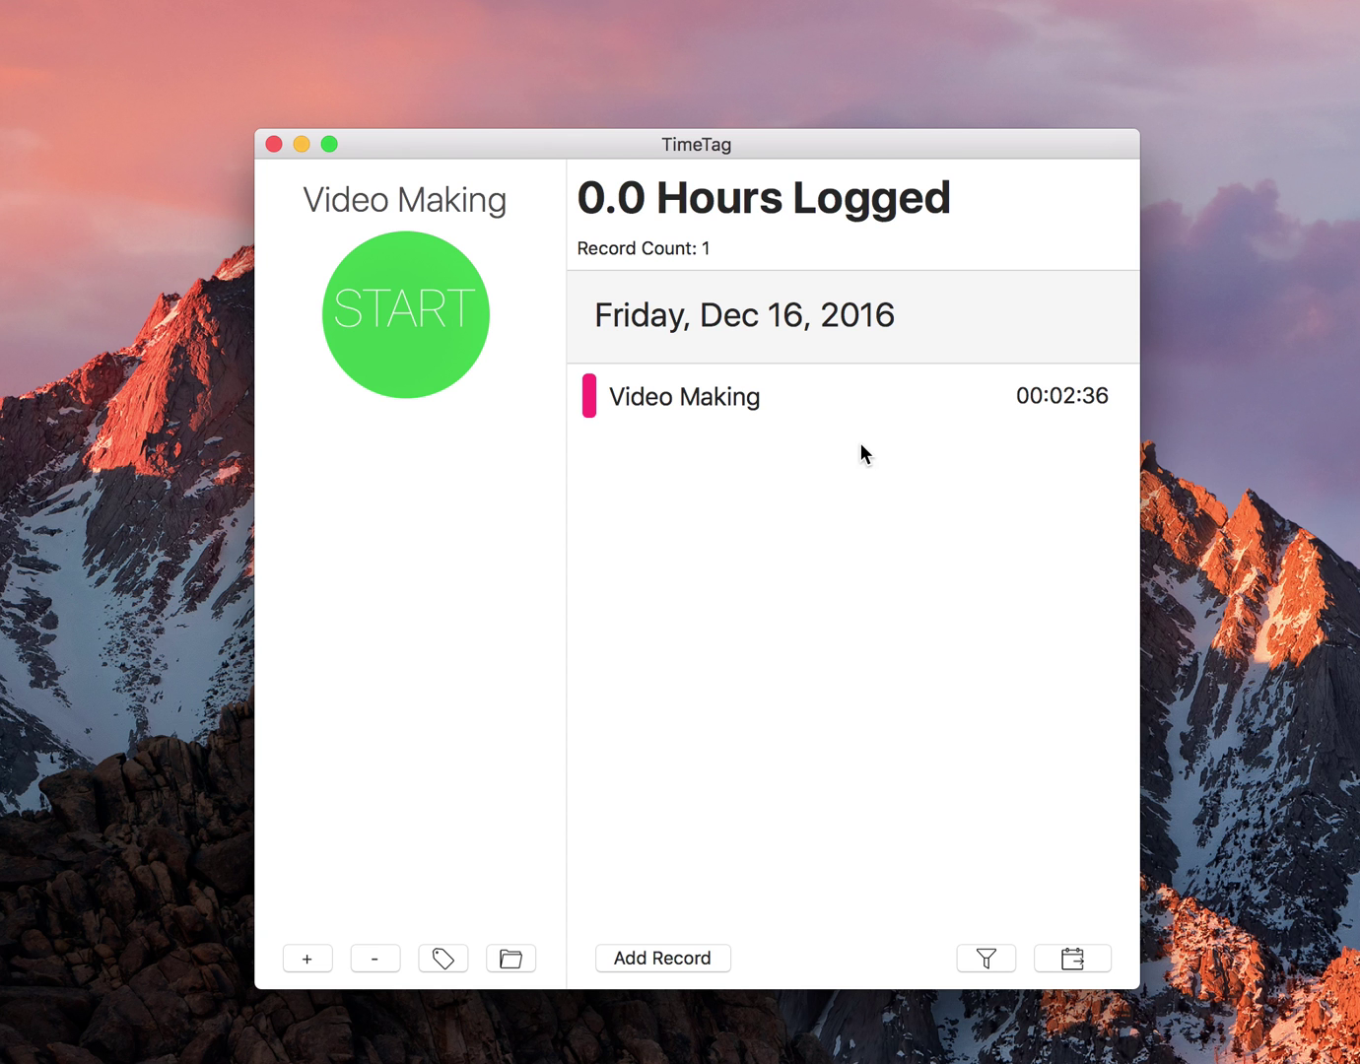
Export the Dec-16-2016 records report, then move its window up-left and enlarge it
{"action": "left_click", "coordinate": [1084, 959]}
{"action": "left_click_drag", "start_coordinate": [1045, 103], "coordinate": [931, 57]}
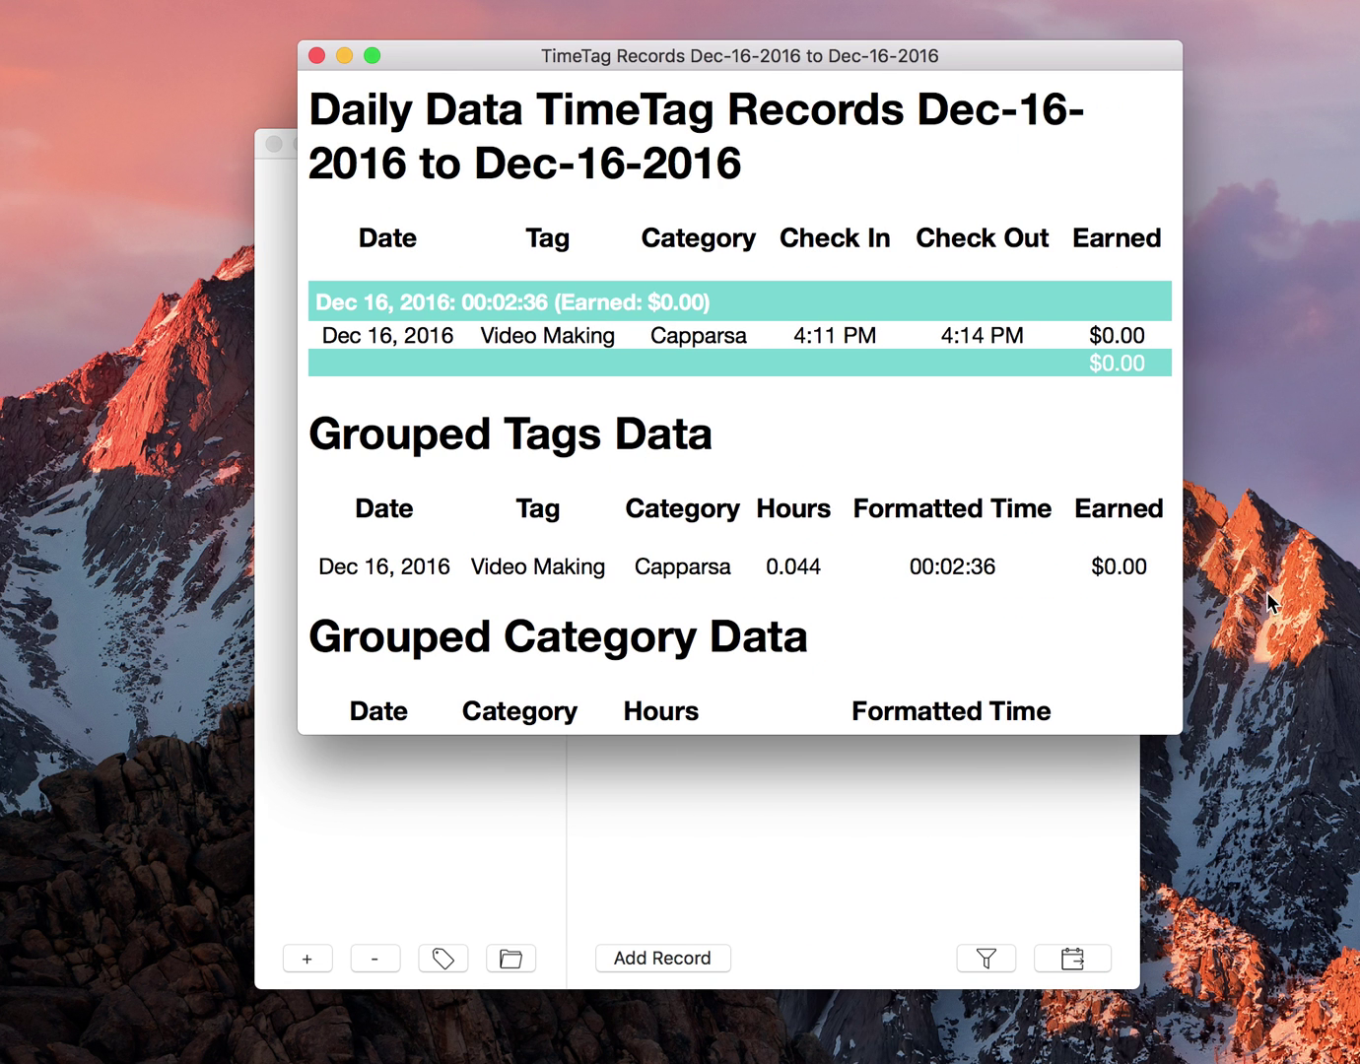
{"action": "left_click_drag", "start_coordinate": [1170, 721], "coordinate": [1273, 997]}
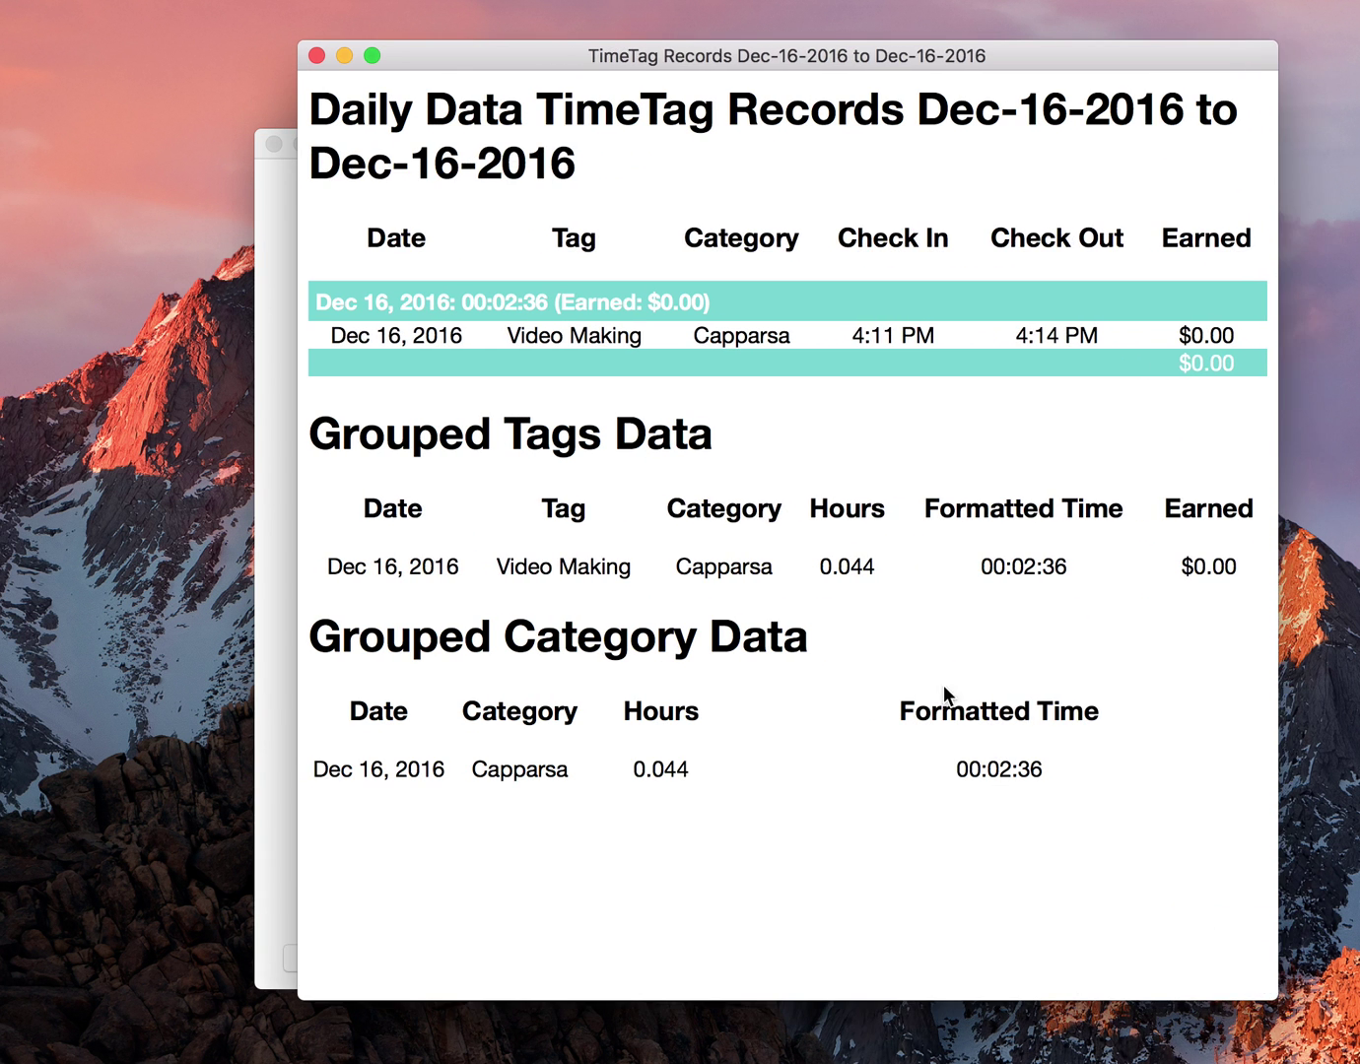